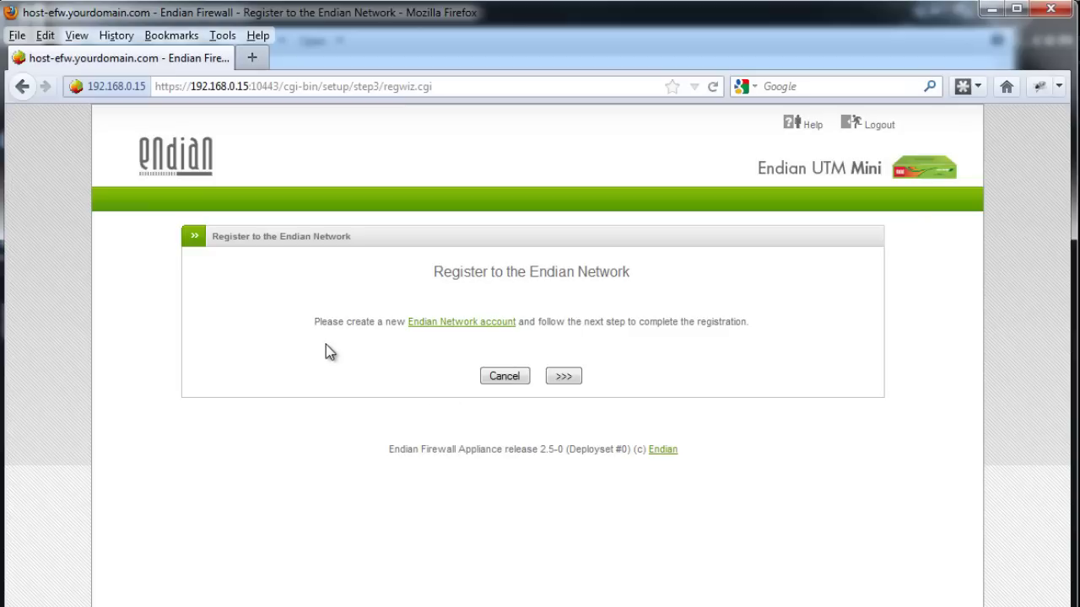
Go back, answer Yes to already having an Endian Network account, and continue to registration.
click(22, 87)
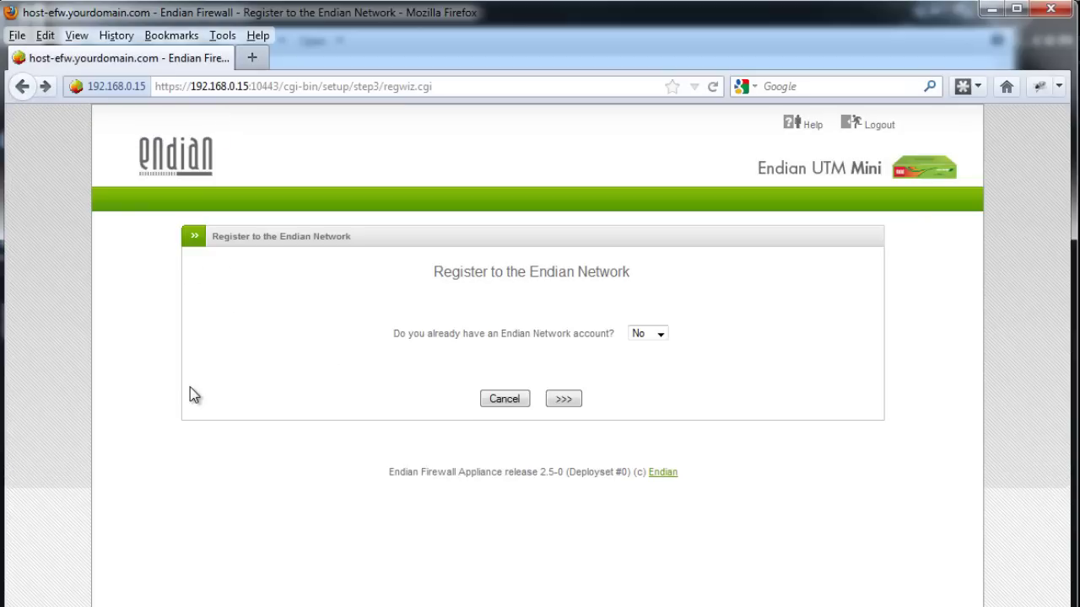
click(660, 334)
click(648, 360)
click(562, 399)
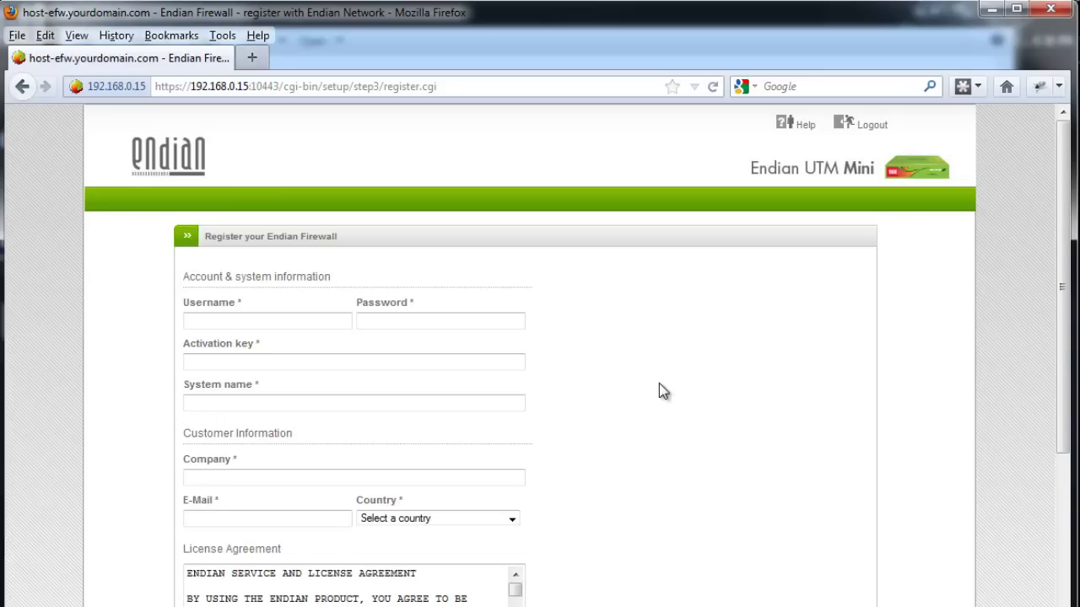
drag(1061, 290, 1060, 355)
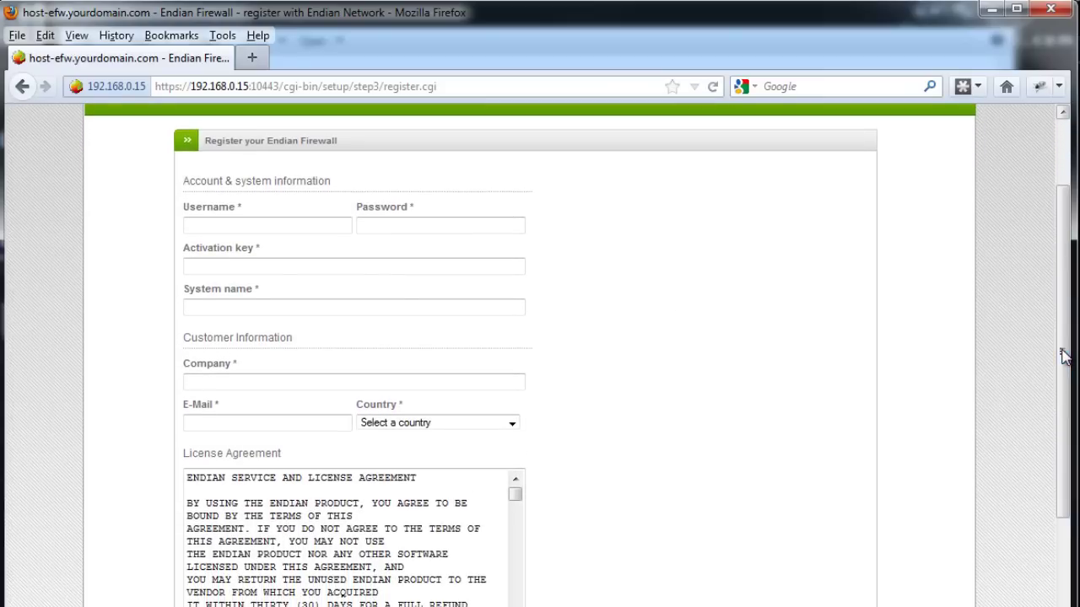
click(289, 262)
Enter the Endian Network account username and password.
click(239, 224)
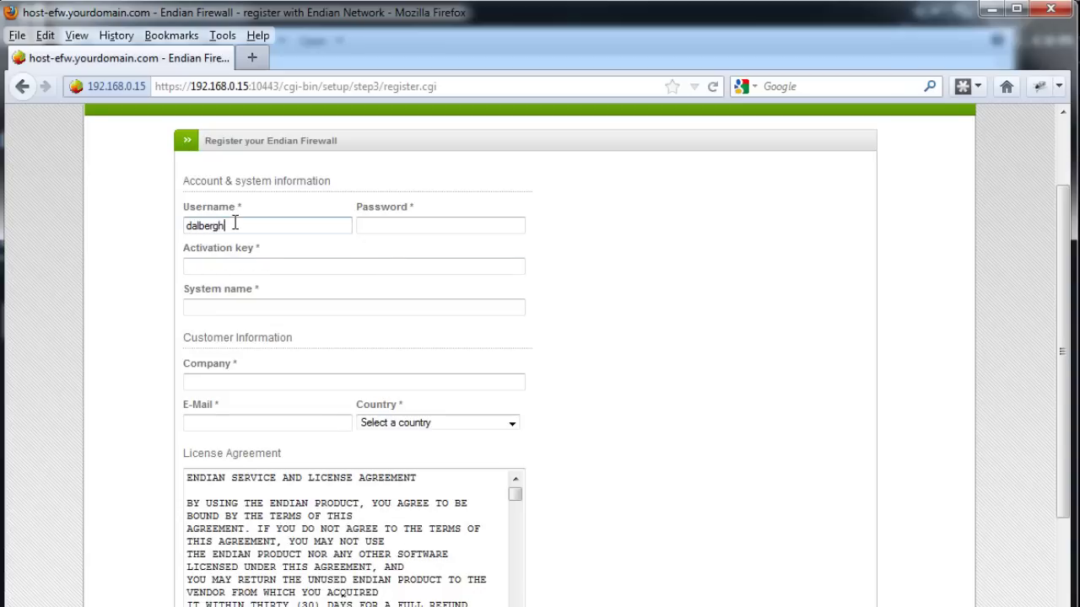
click(385, 219)
text(••)
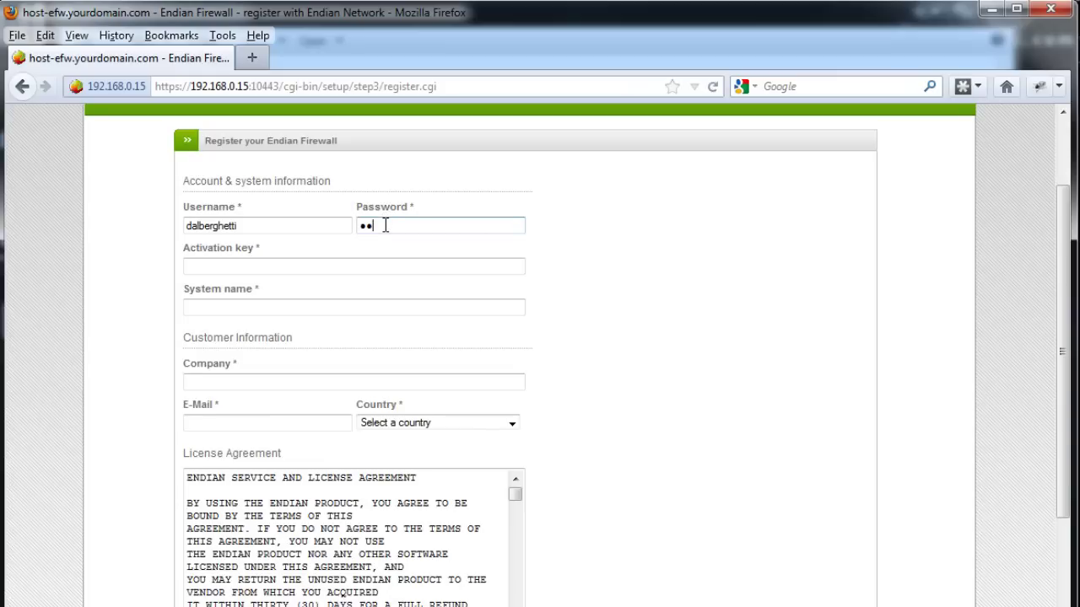
text(••••••)
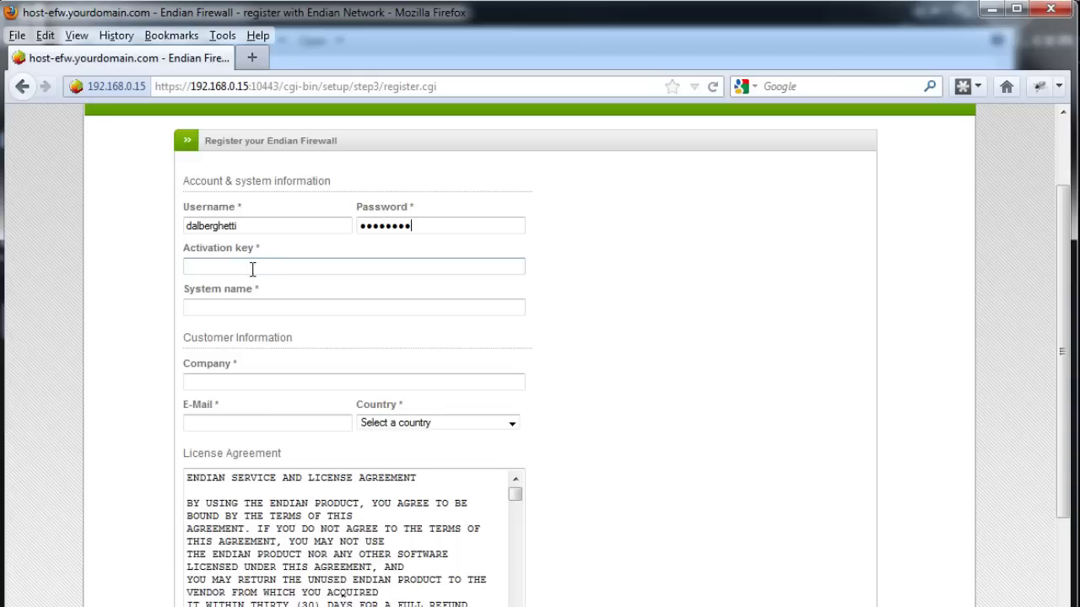
Enter the activation key, system name dans-demo-UTM and company yourcompany.com.
click(248, 269)
key(Tab)
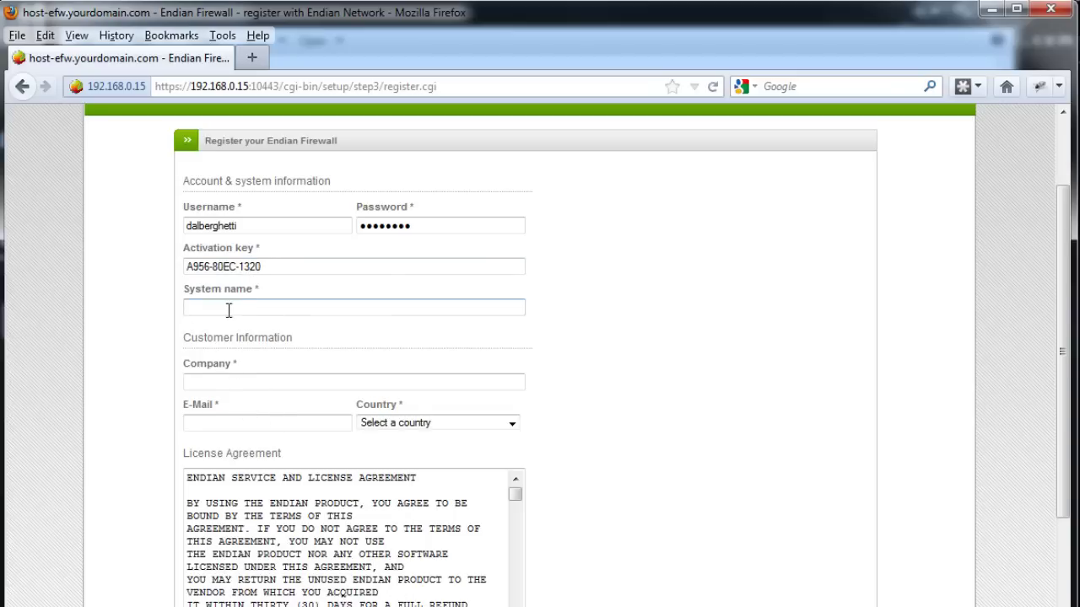
click(228, 309)
text(dans-demo-UTM)
click(244, 381)
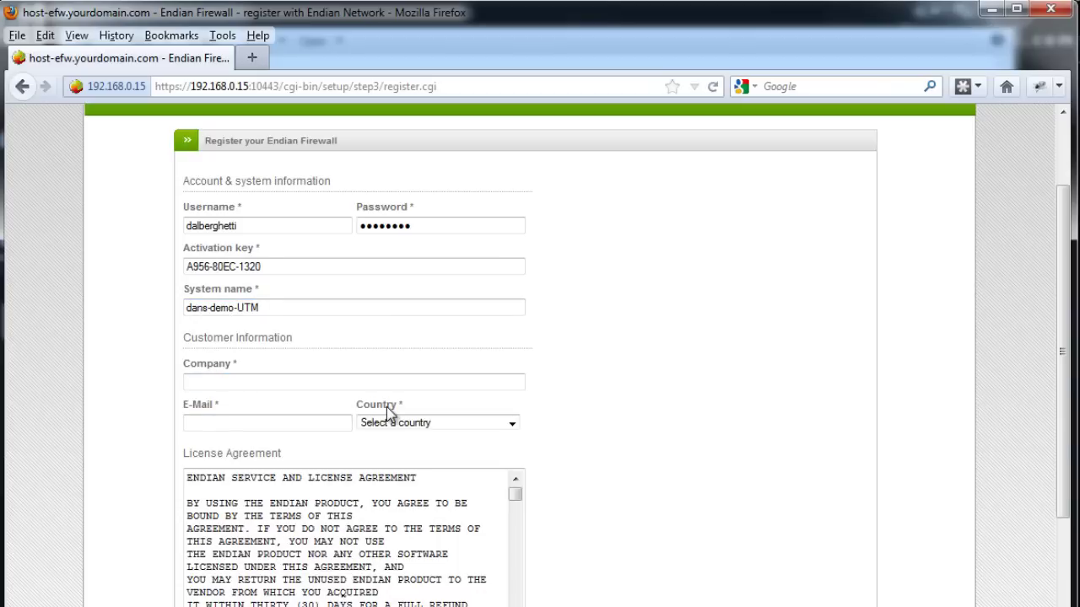
text(yourcompany.com)
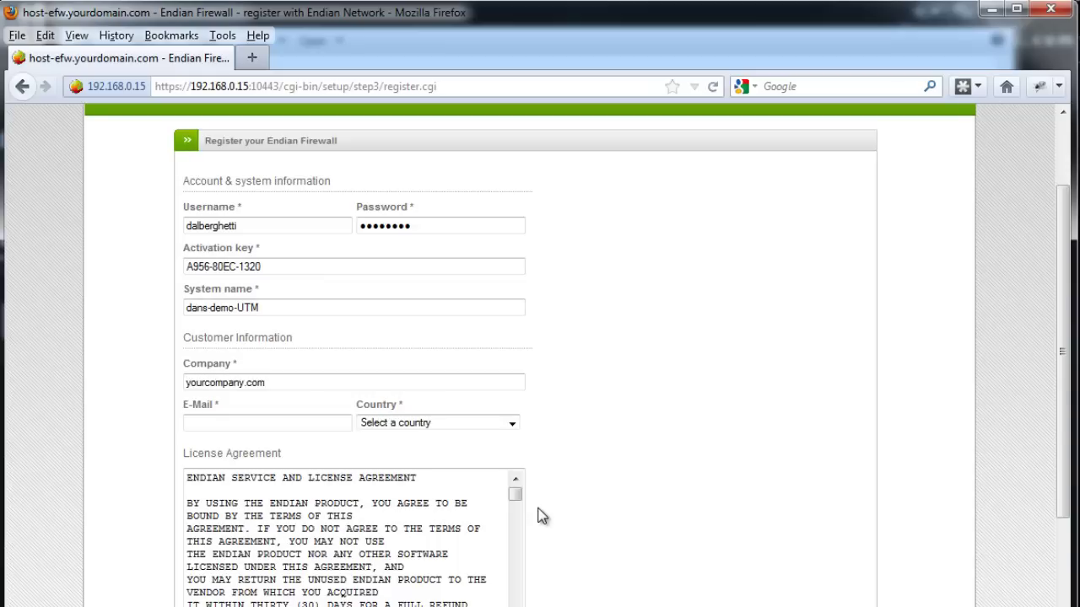
Enter the contact's e-mail and choose United States as the country.
click(211, 424)
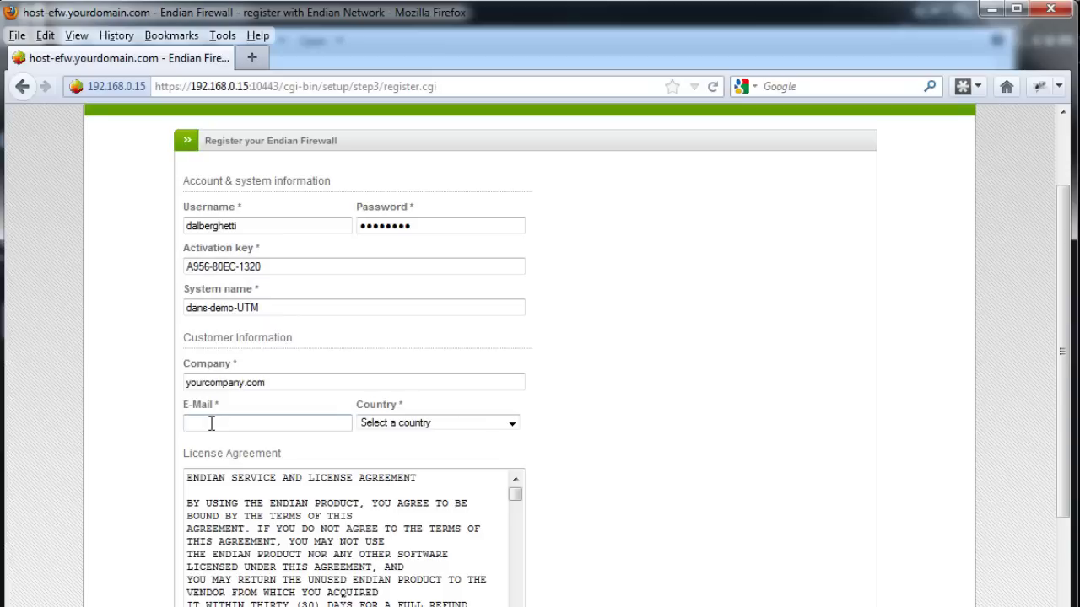
click(512, 424)
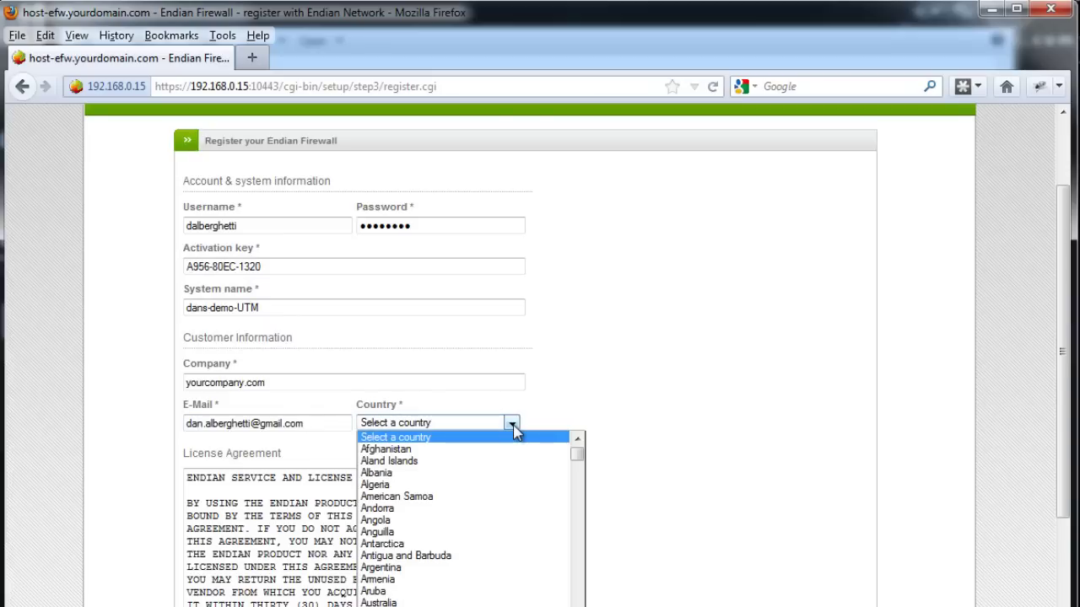
drag(577, 460, 577, 606)
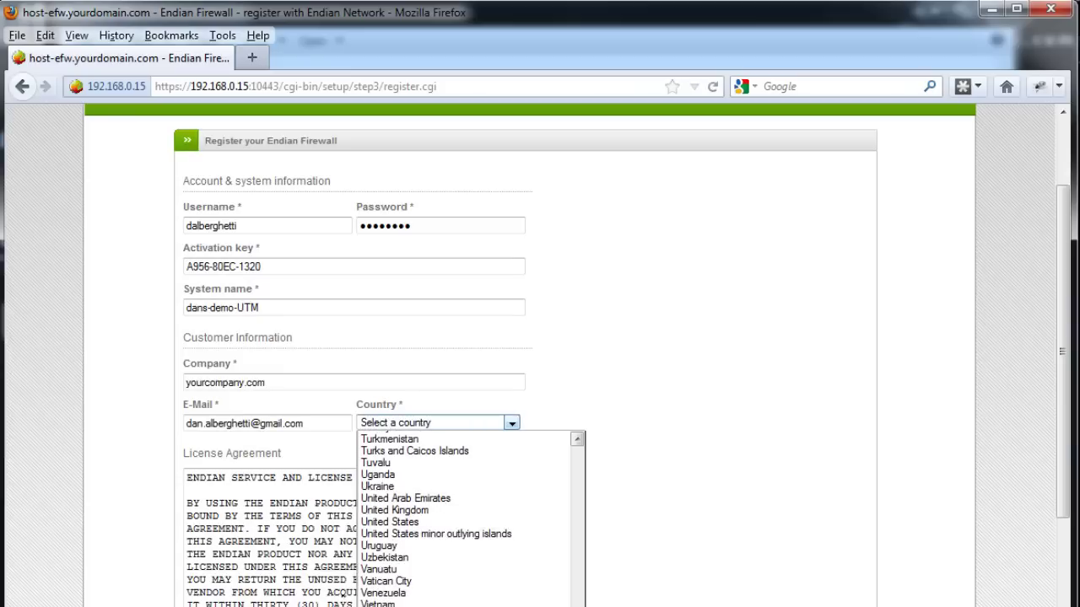
click(425, 522)
Accept the license agreement and register the product.
drag(1063, 358, 1065, 468)
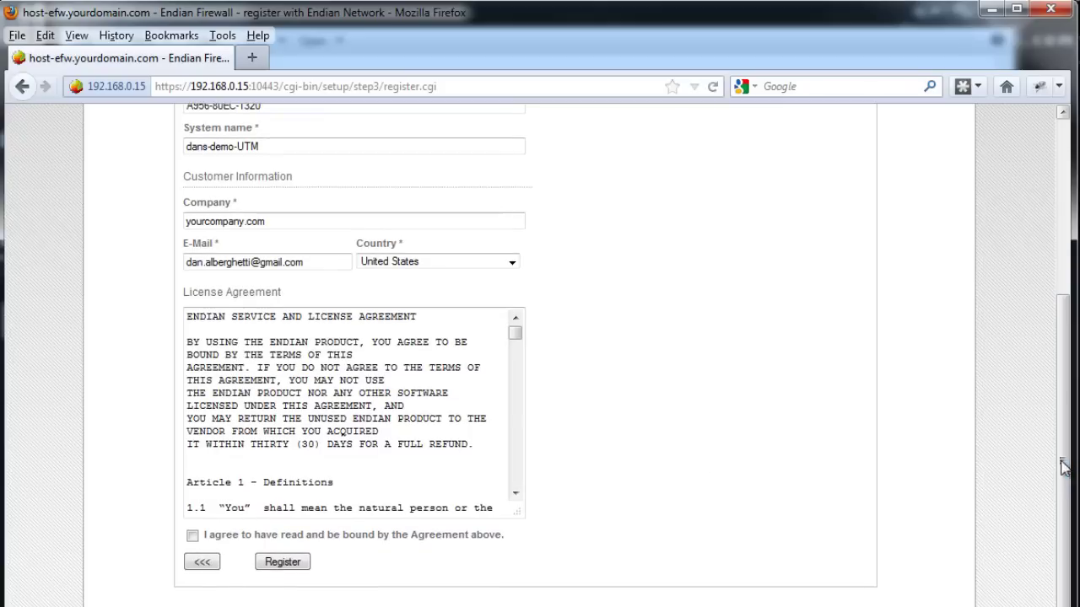
click(193, 536)
click(289, 566)
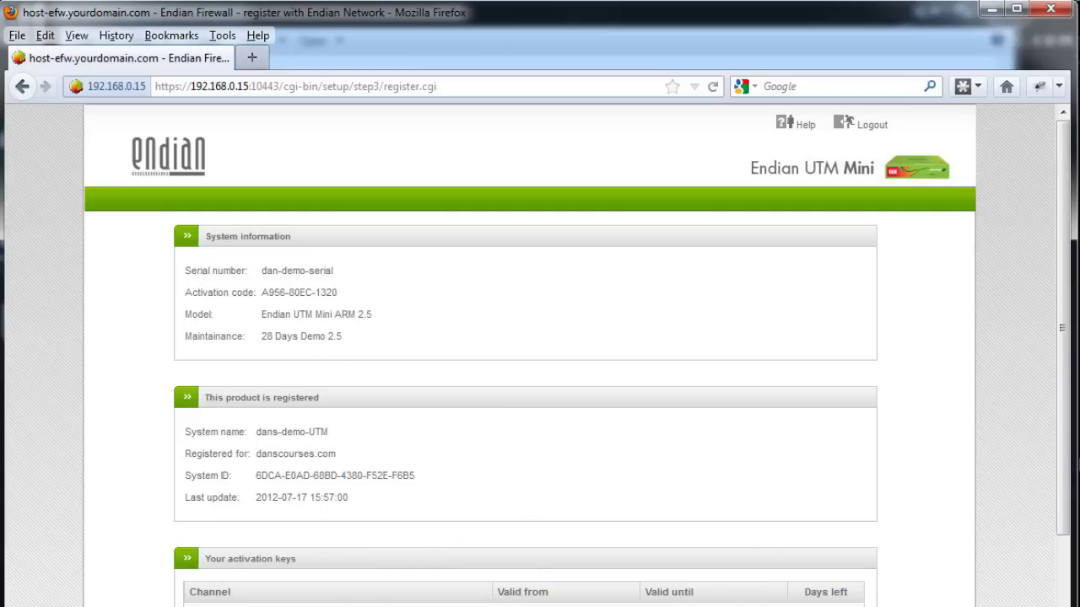
Finish the registration wizard and sign in as admin with the administrator password.
drag(1064, 329, 1064, 411)
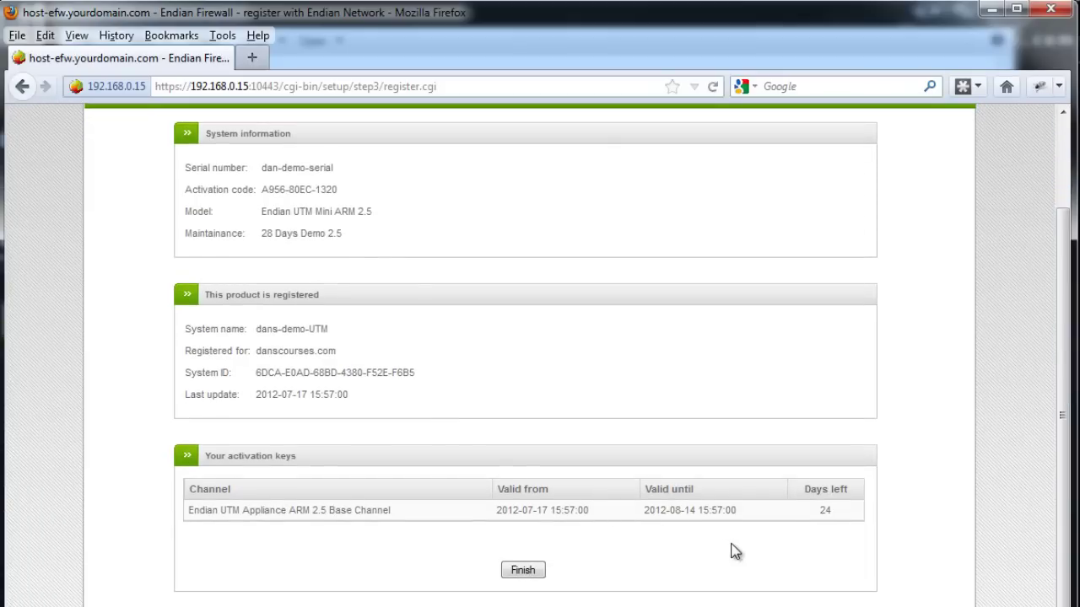
click(523, 571)
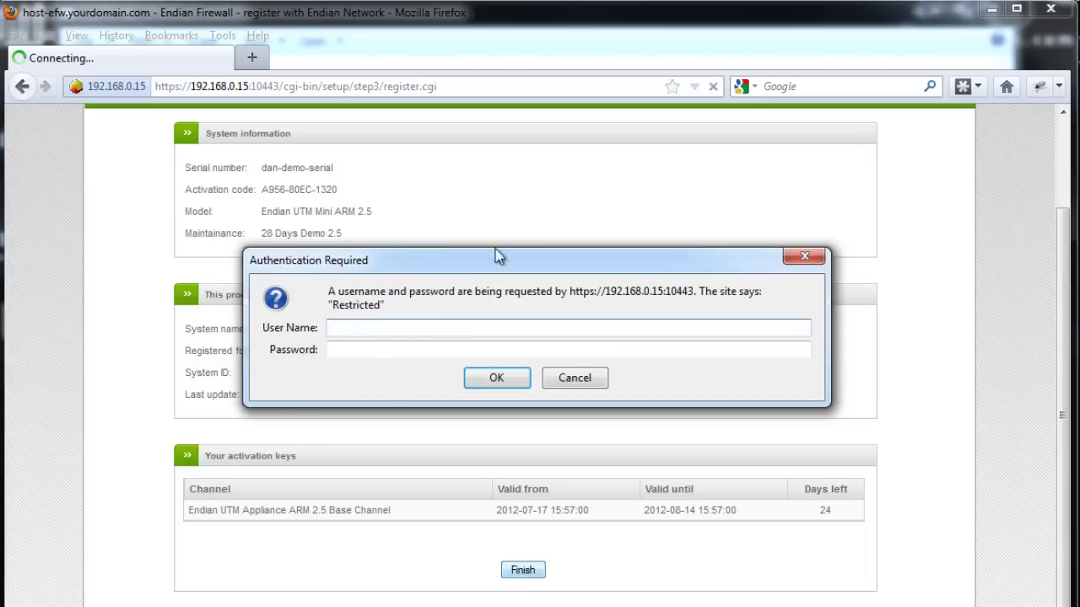
mouse_move(572, 264)
mouse_down()
mouse_move(571, 228)
mouse_move(571, 256)
mouse_up()
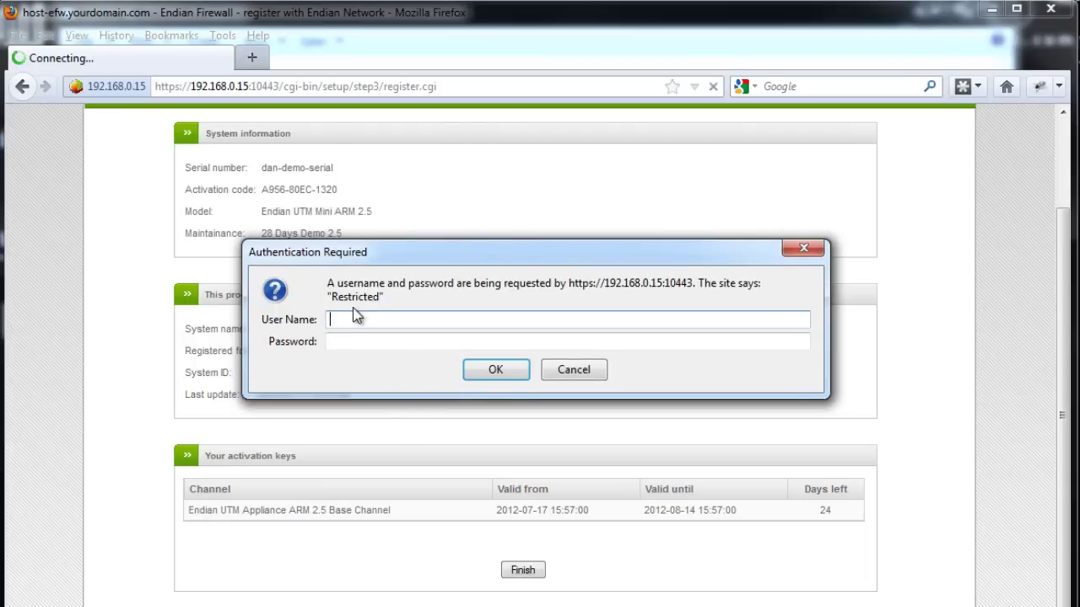
text(admin)
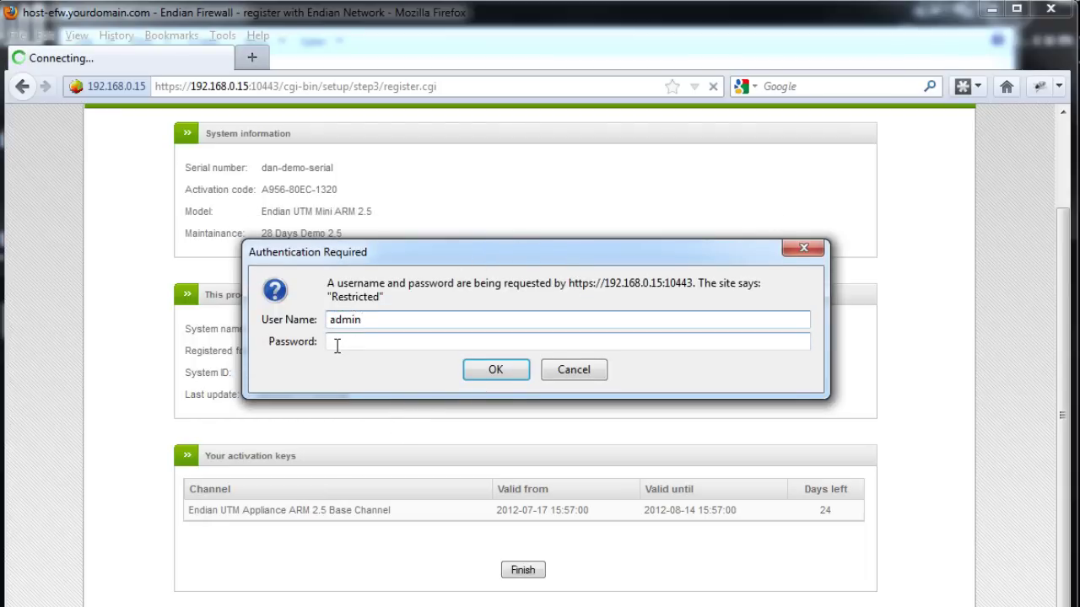
click(337, 343)
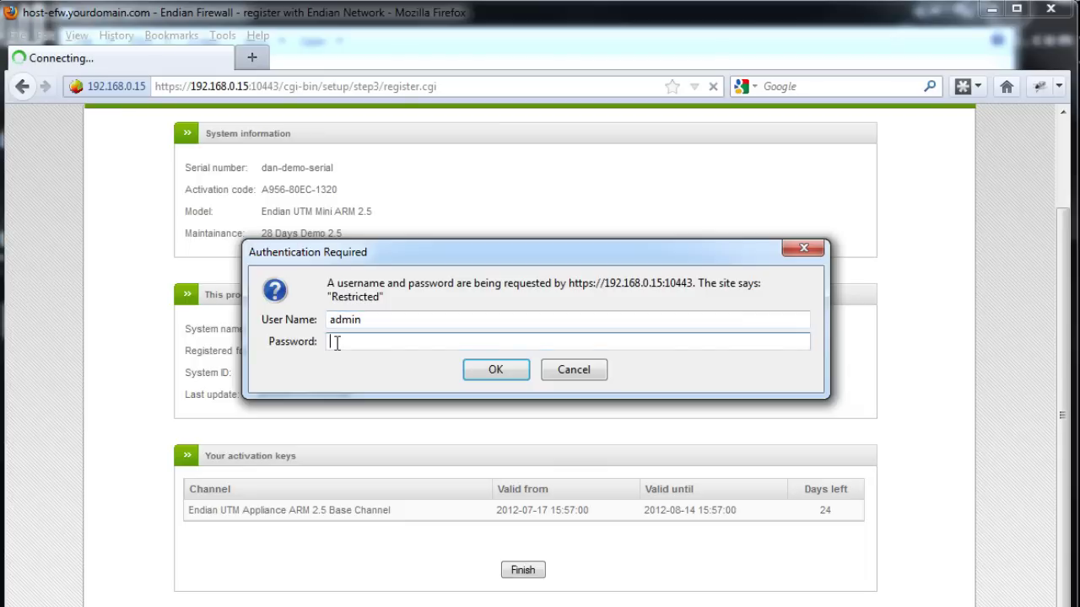
text(••••••••••)
click(502, 375)
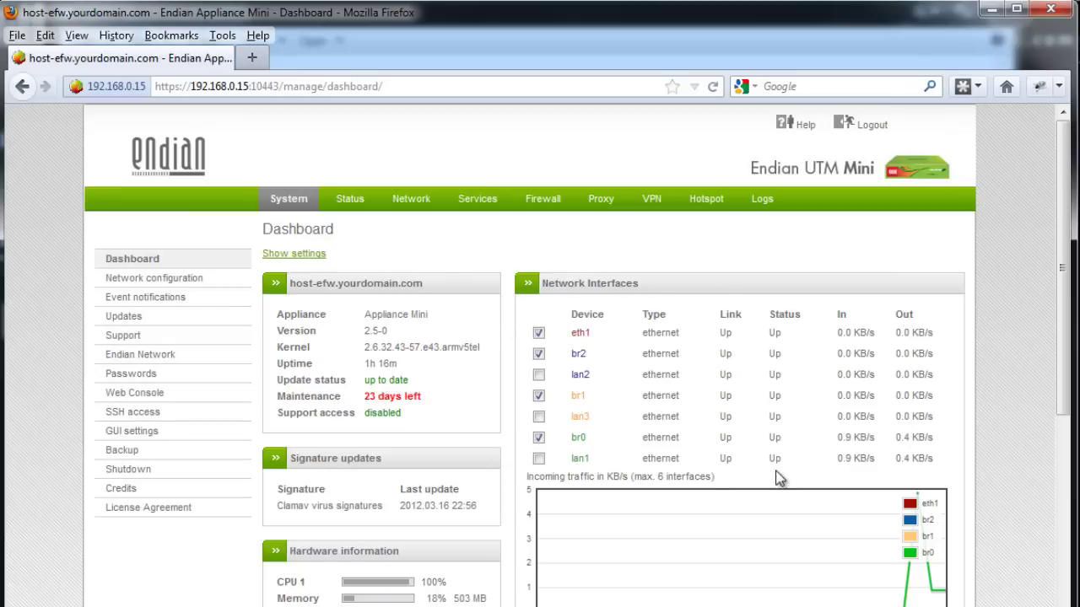
scroll(1067, 339, down, 2)
scroll(1067, 339, down, 1)
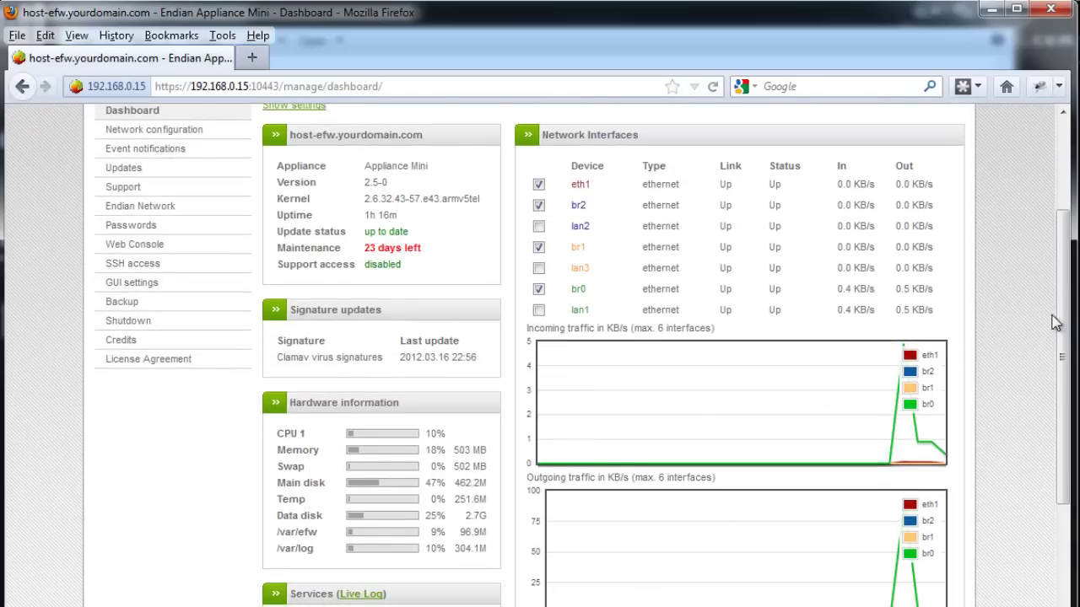
scroll(1054, 325, down, 4)
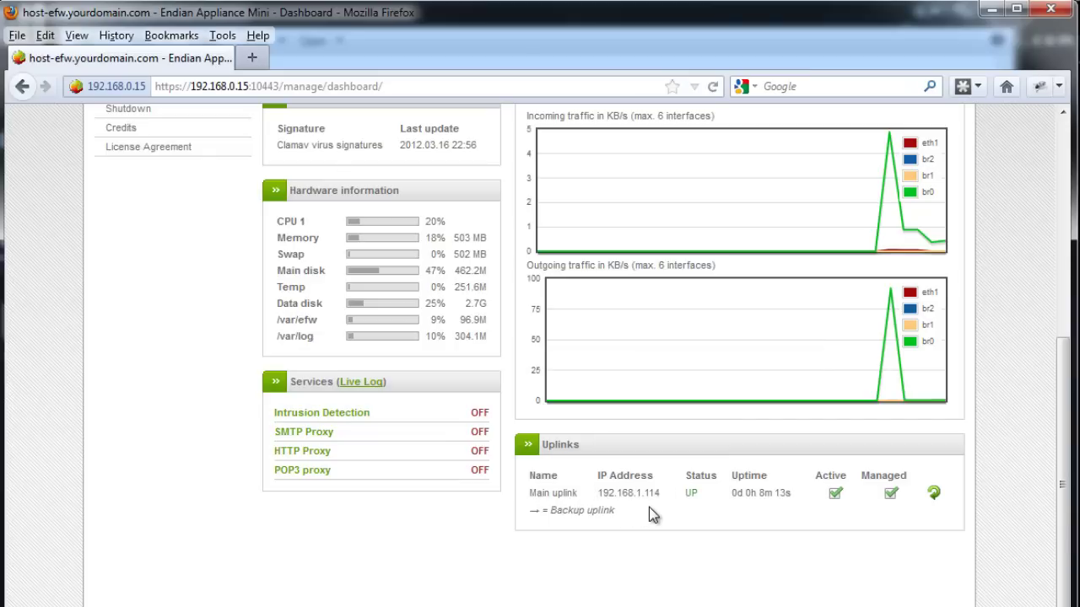
drag(1067, 506, 1050, 309)
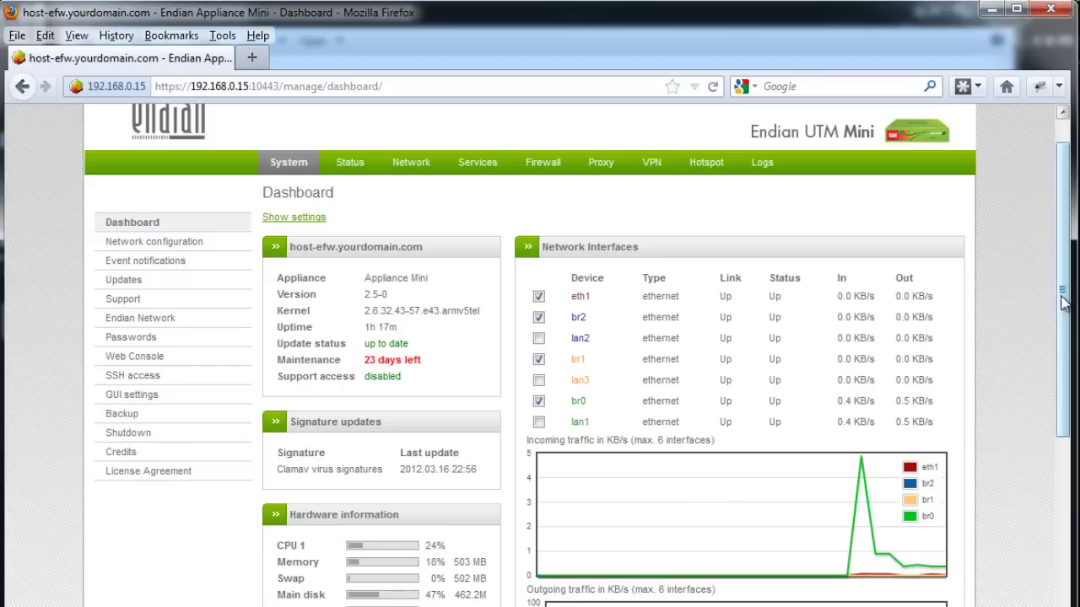
mouse_move(1065, 287)
mouse_down()
mouse_move(1069, 525)
mouse_move(1066, 305)
mouse_up()
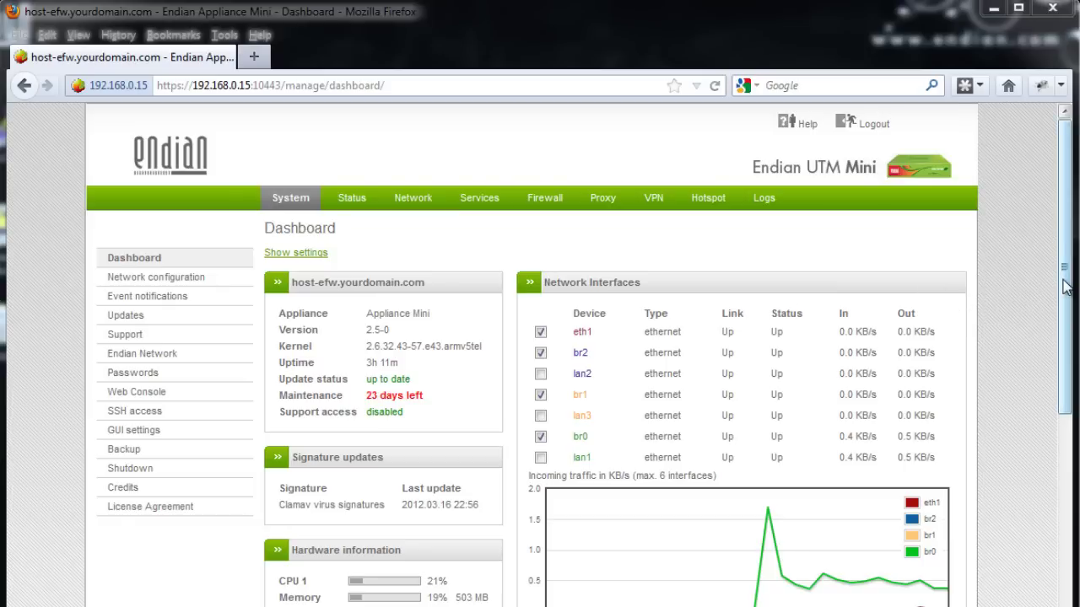
drag(1065, 286, 1065, 341)
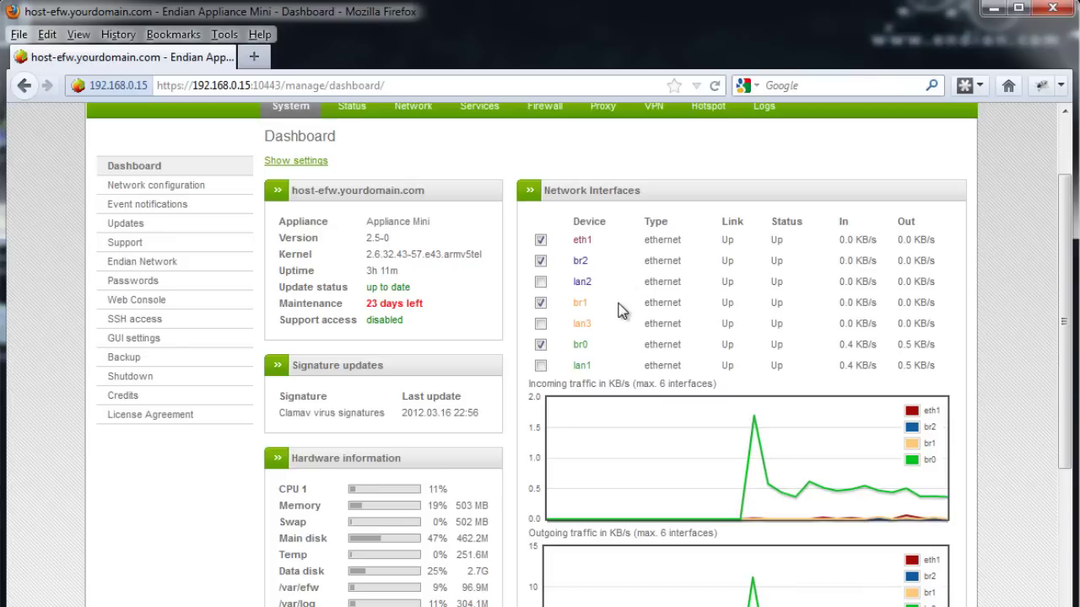
scroll(1064, 405, up, 2)
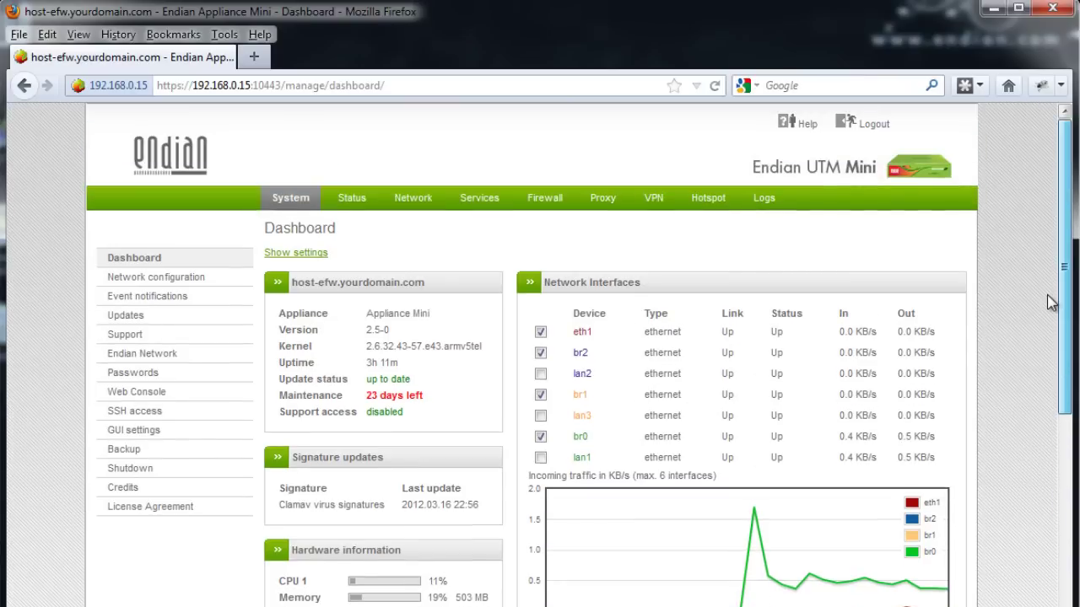
Start the network setup wizard, keeping ETHERNET DHCP and the ORANGE & BLUE zones.
click(138, 281)
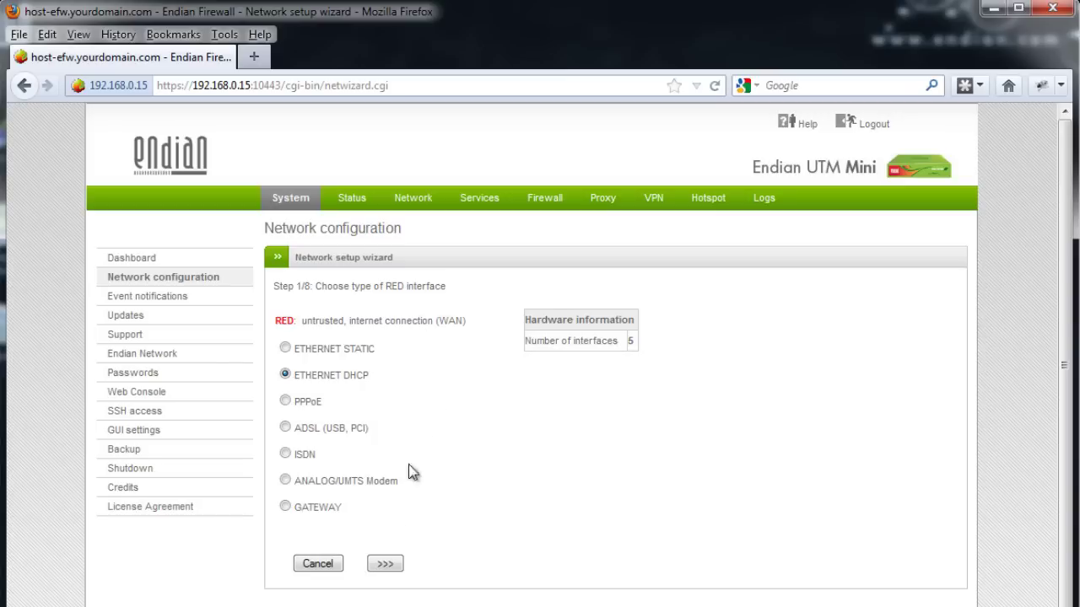
click(387, 568)
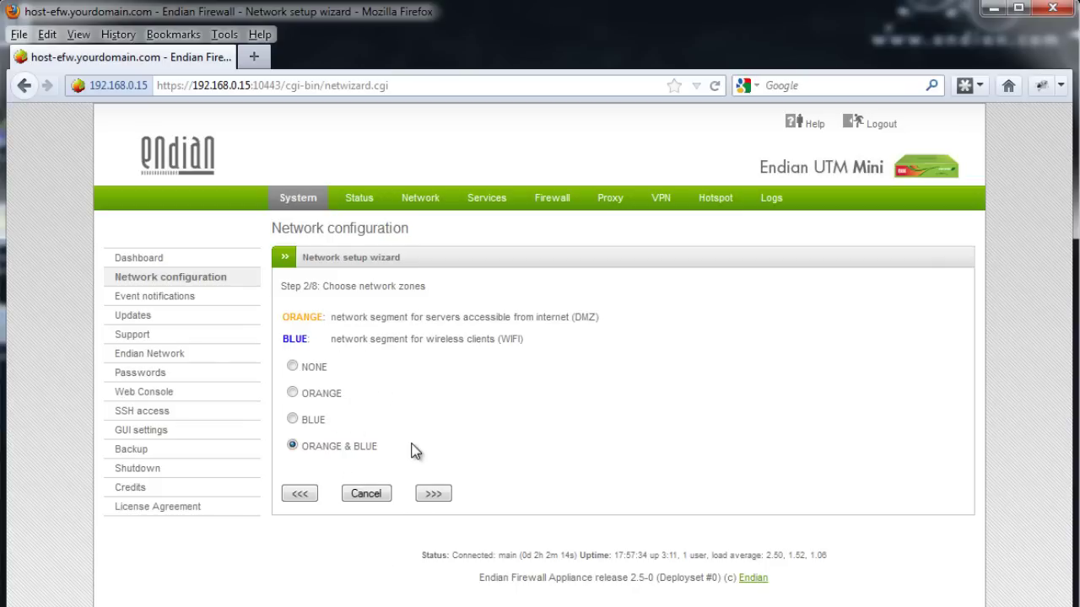
click(433, 495)
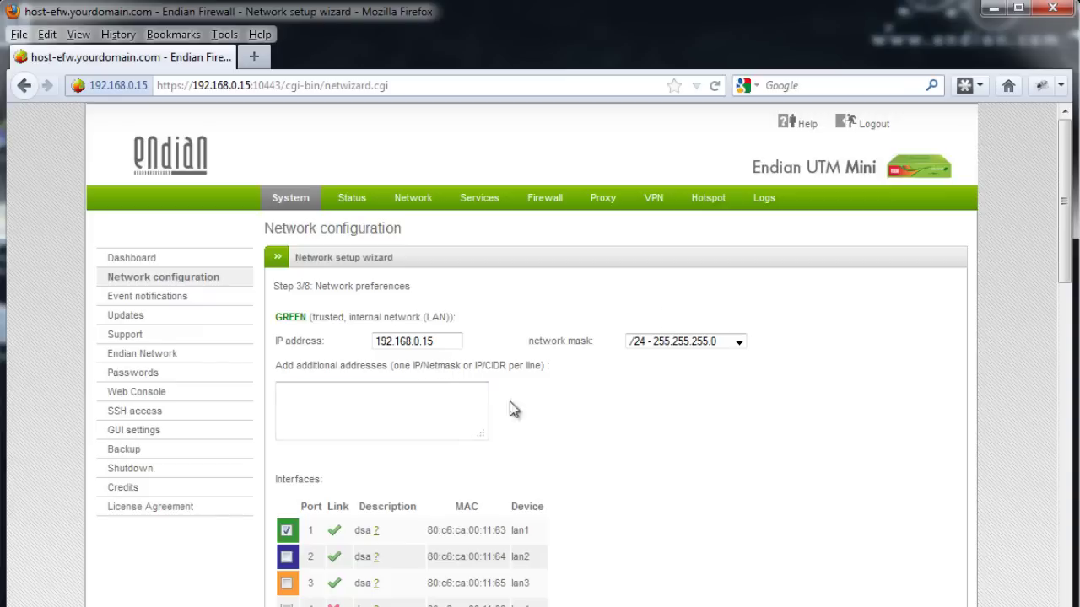
Add port 4 (lan4) to the GREEN network's interfaces.
drag(1061, 270, 1061, 462)
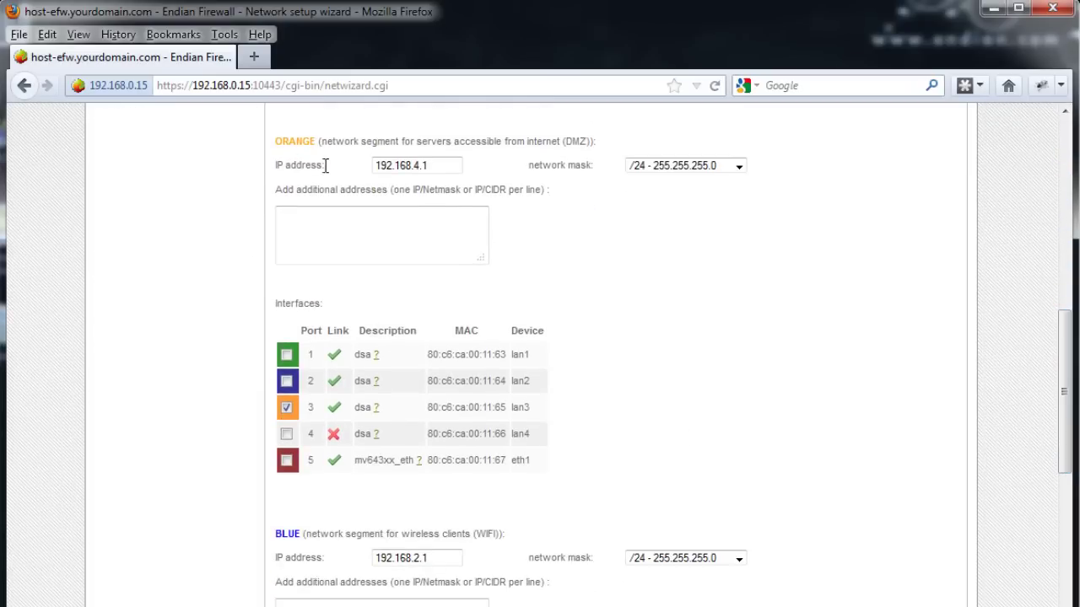
drag(1062, 336, 1070, 431)
drag(1065, 496, 1041, 248)
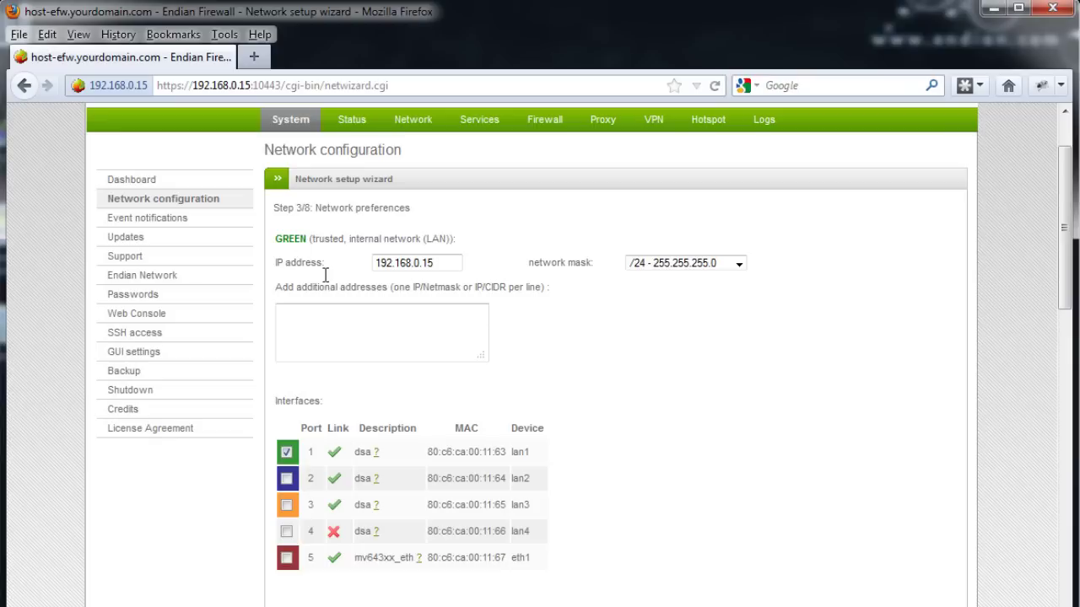
mouse_move(387, 471)
click(289, 532)
Check the Dashboard's uplink status, then go to the Network section's host configuration.
click(119, 177)
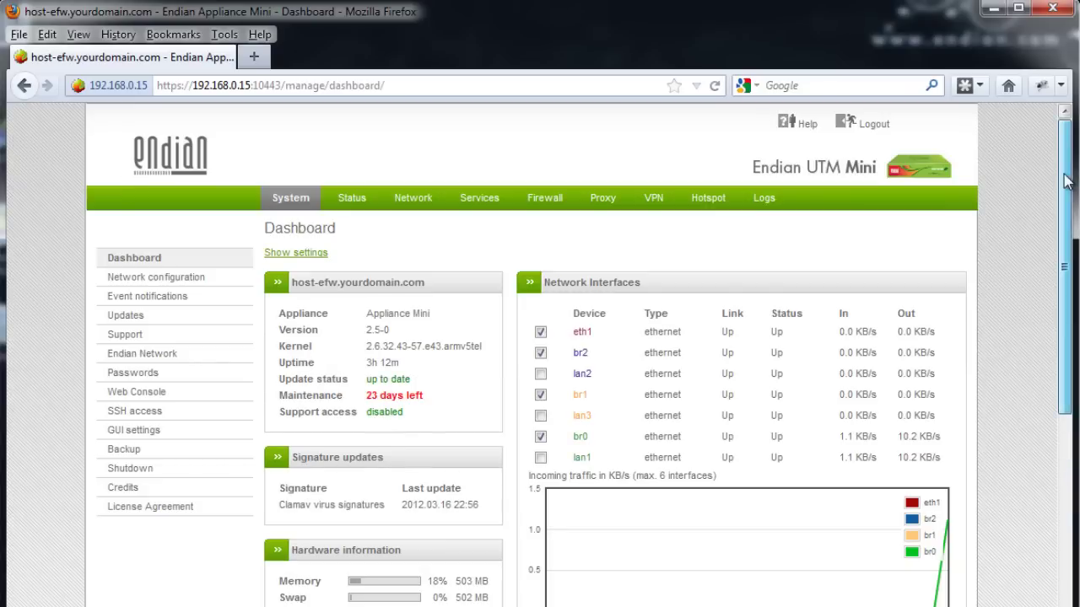
drag(1067, 182, 1067, 397)
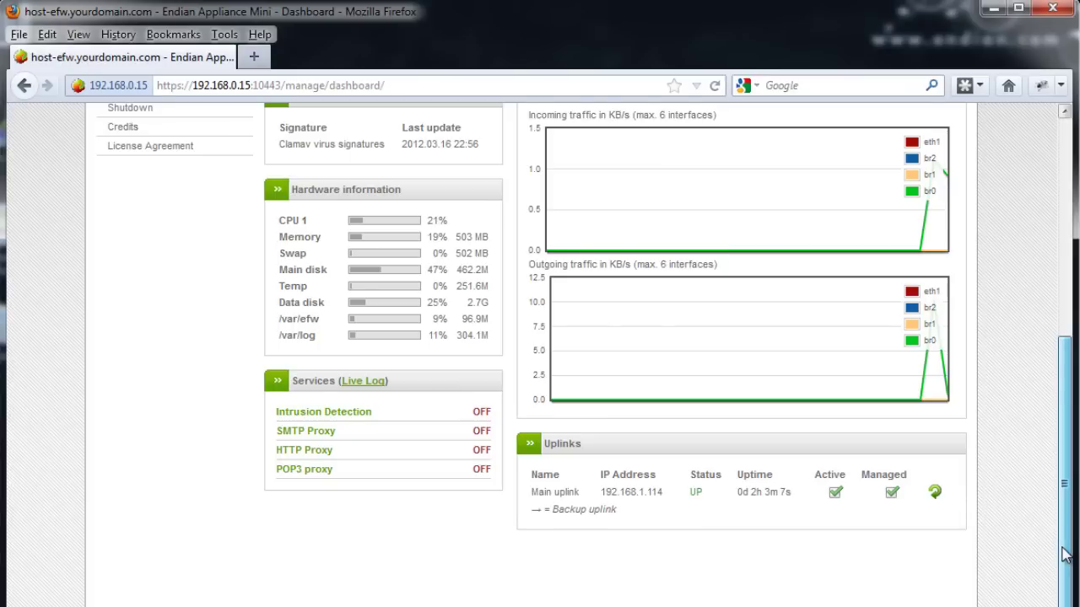
drag(1065, 554, 1046, 303)
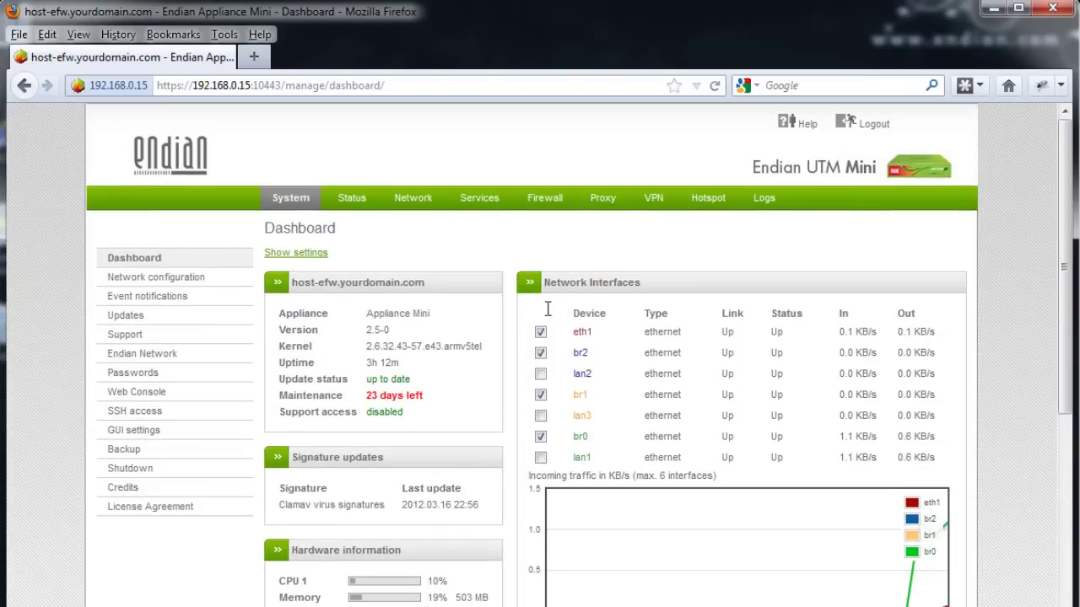
click(406, 206)
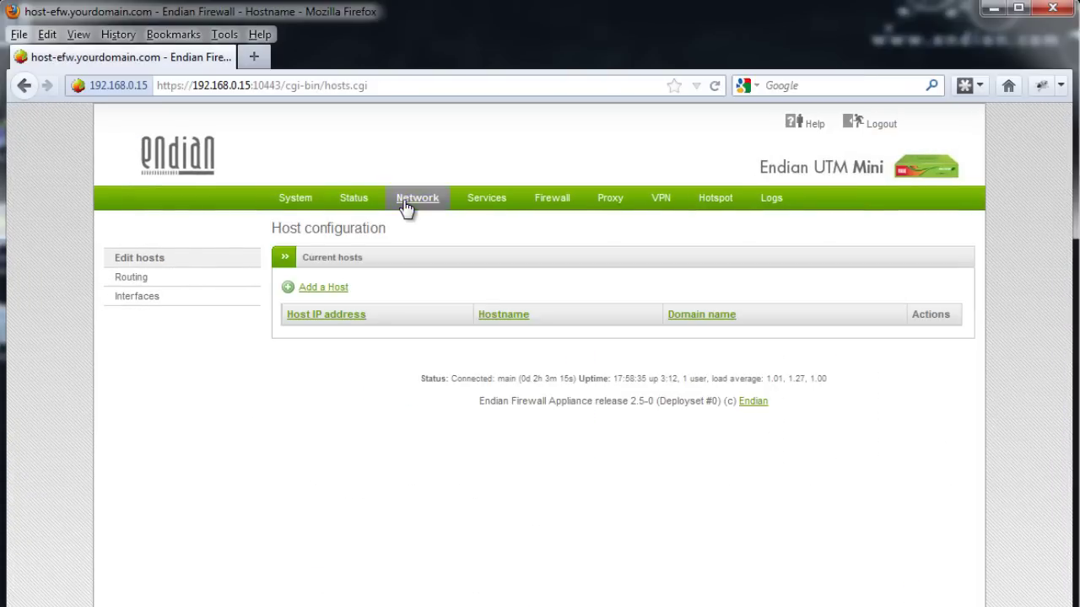
Go to Network Interfaces and edit the main uplink.
click(134, 300)
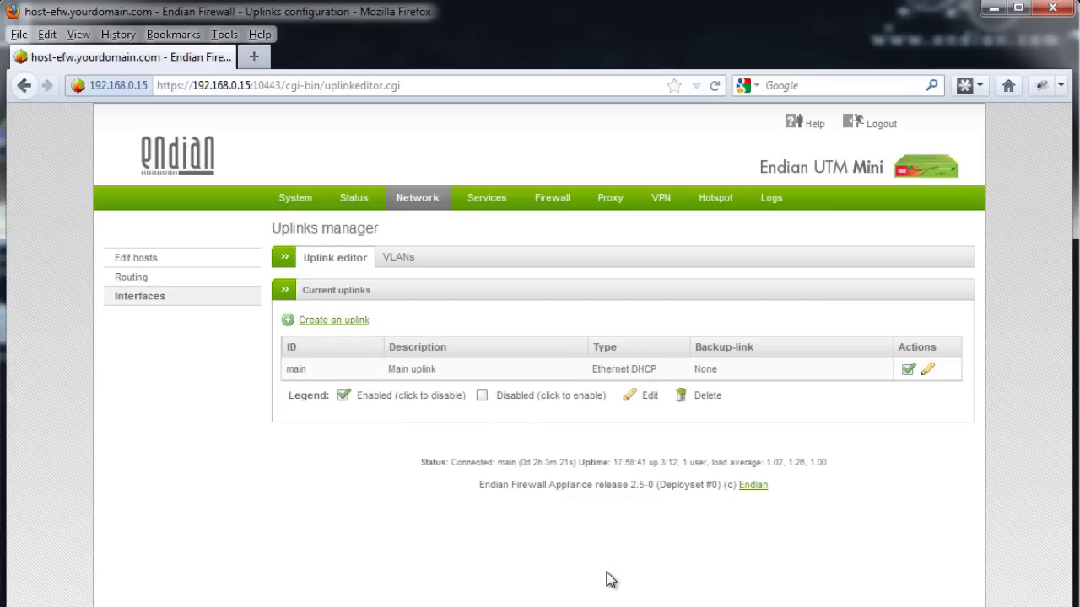
click(927, 371)
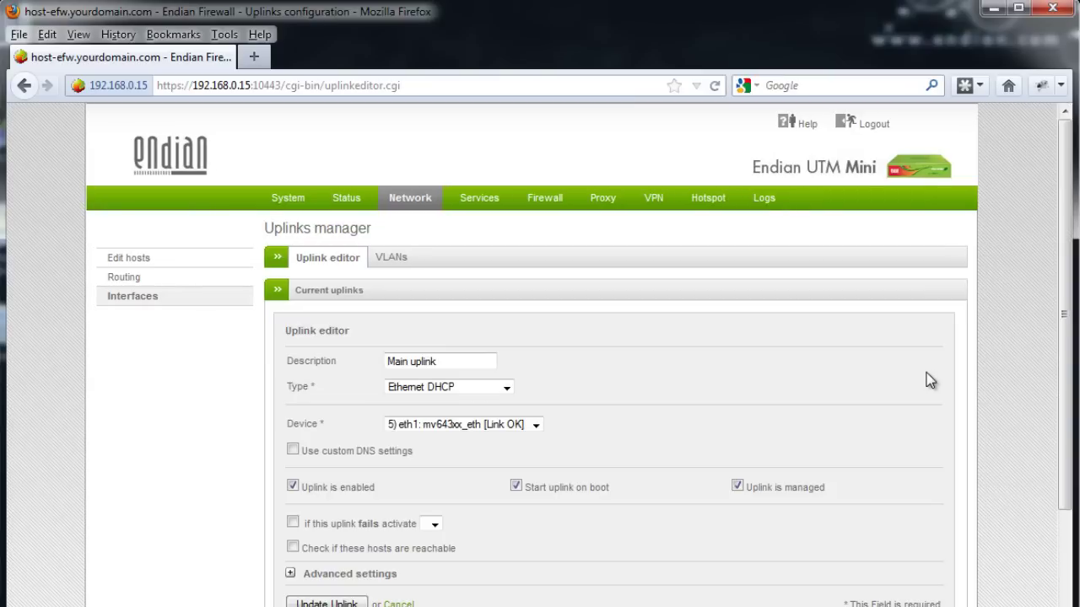
Show the uplink Type options for the Main uplink, currently Ethernet DHCP.
mouse_move(1063, 313)
mouse_down()
mouse_move(1064, 469)
mouse_move(1065, 318)
mouse_up()
click(511, 391)
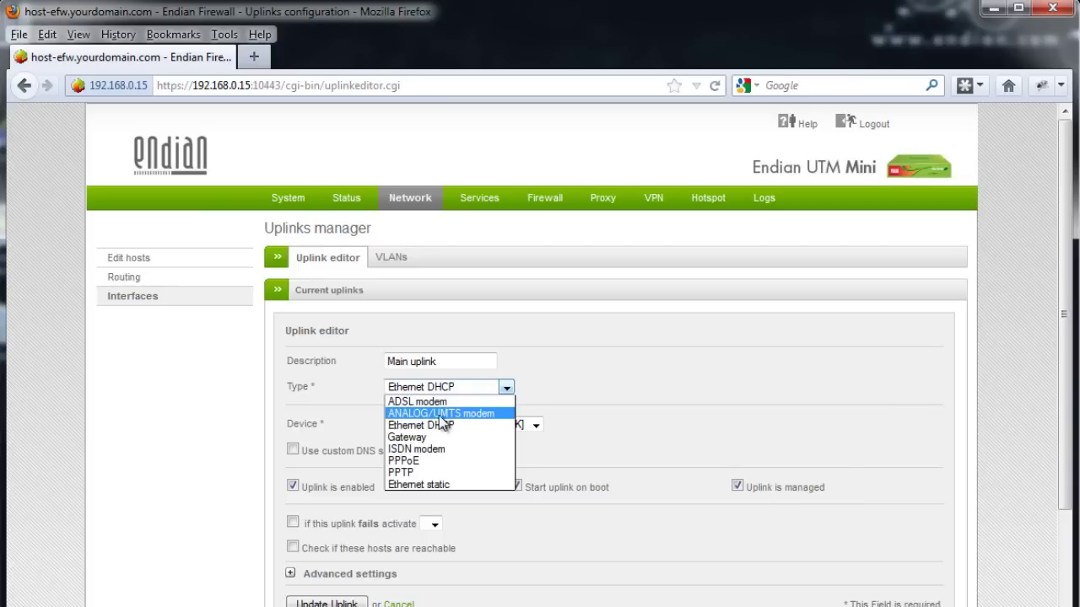
Set the Main uplink to ANALOG/UMTS modem on USB Port 0 with modem type UMTS/HSDPA.
click(470, 414)
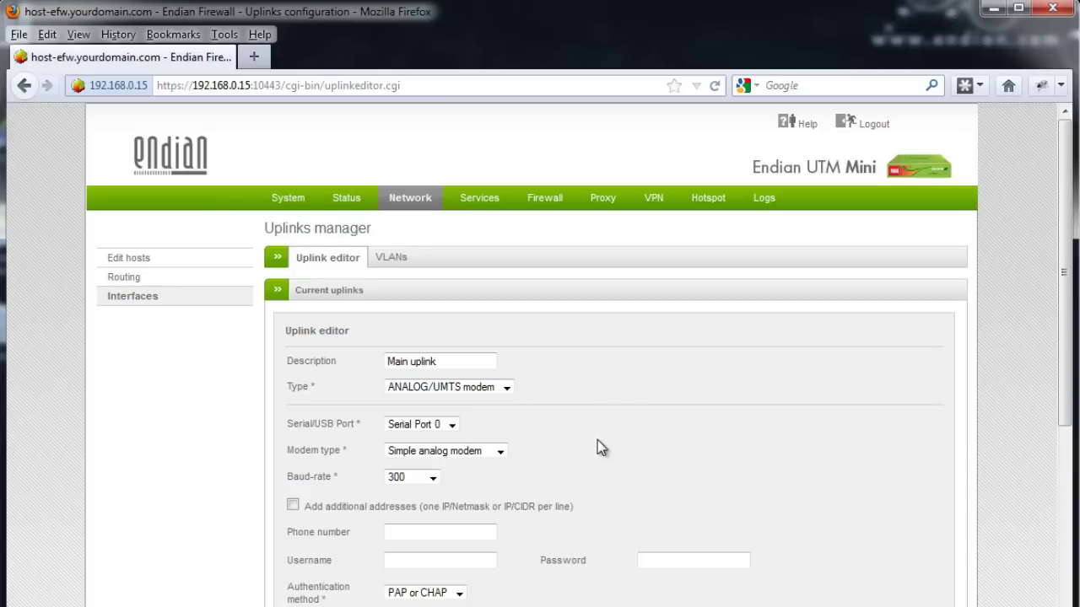
click(453, 429)
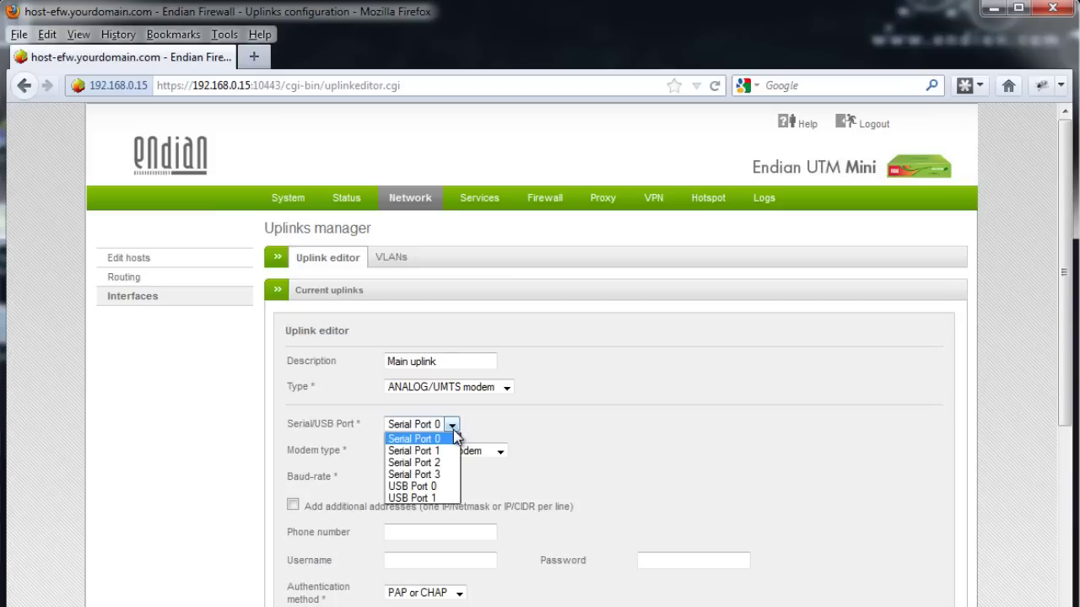
click(430, 487)
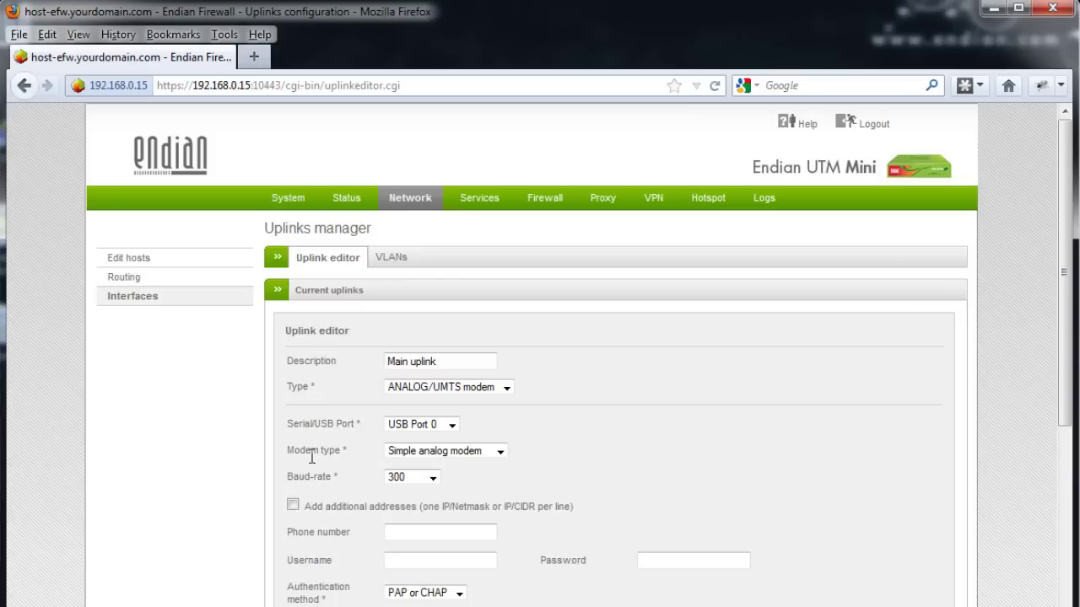
click(500, 451)
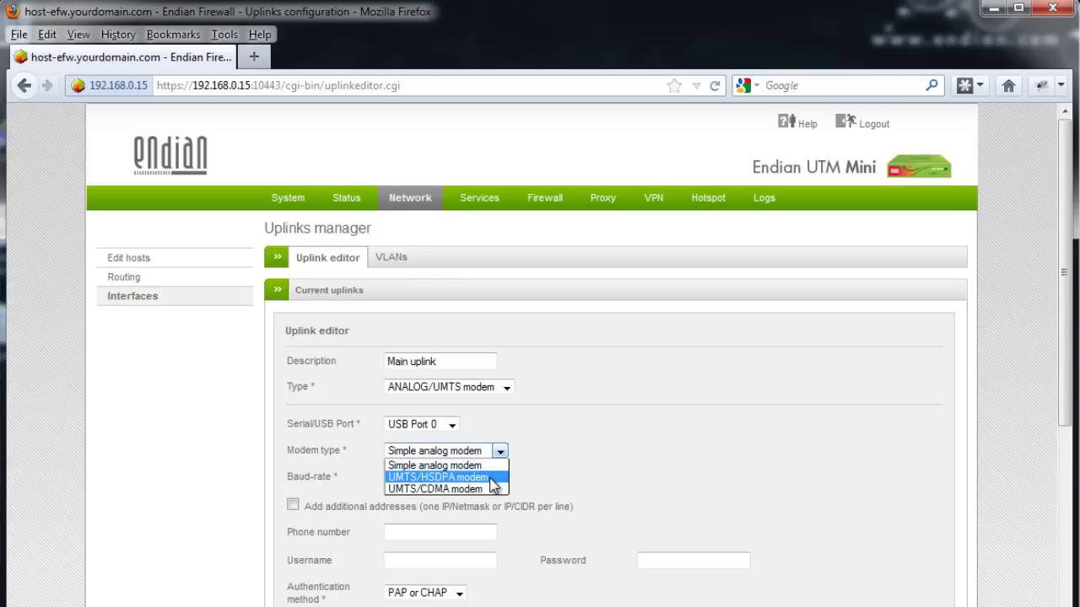
click(493, 477)
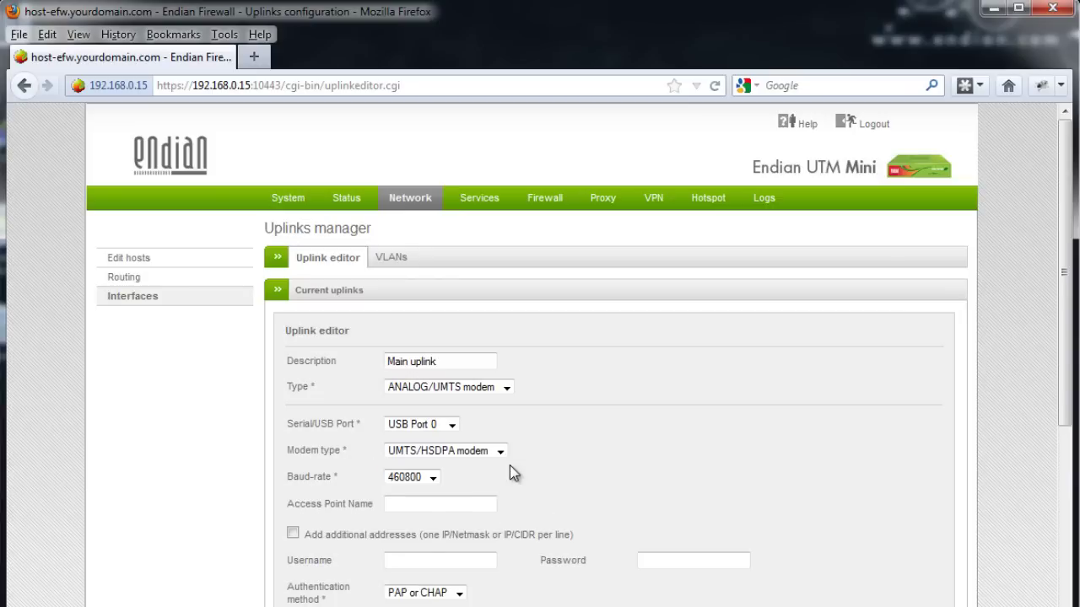
click(500, 451)
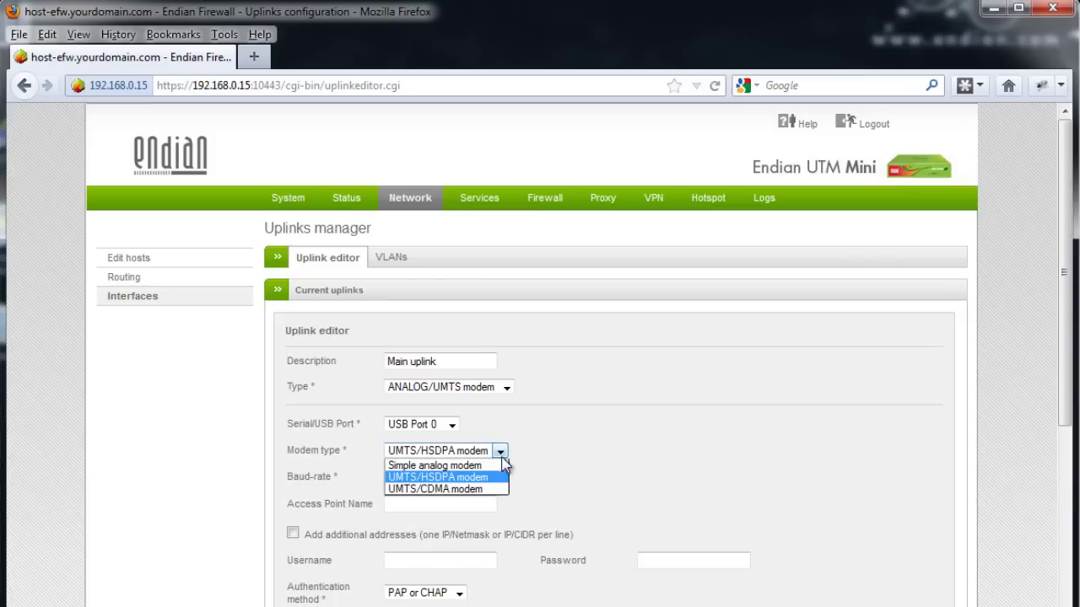
click(477, 491)
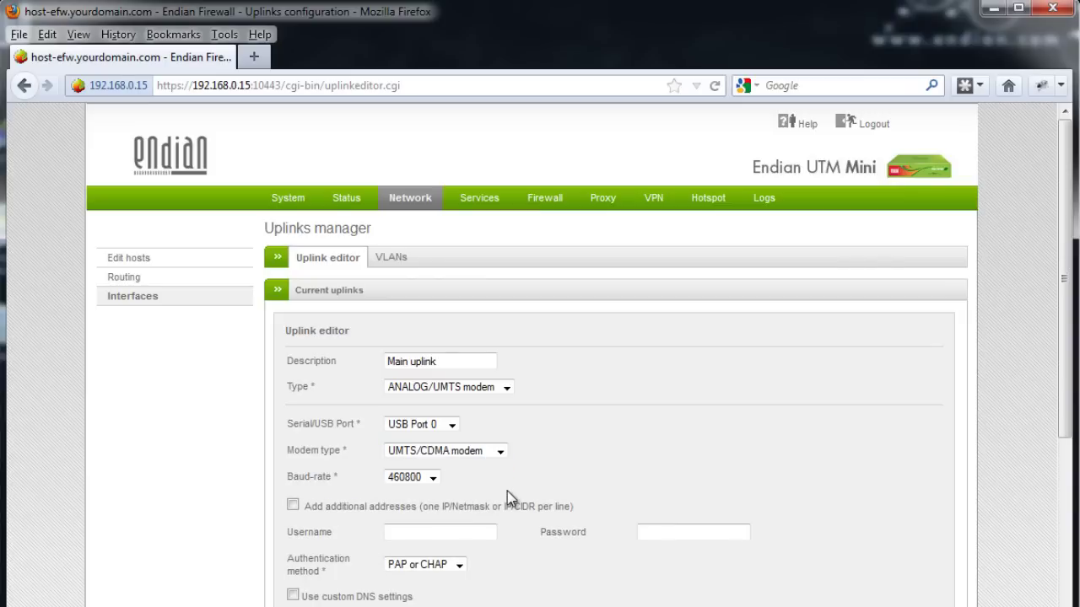
click(500, 451)
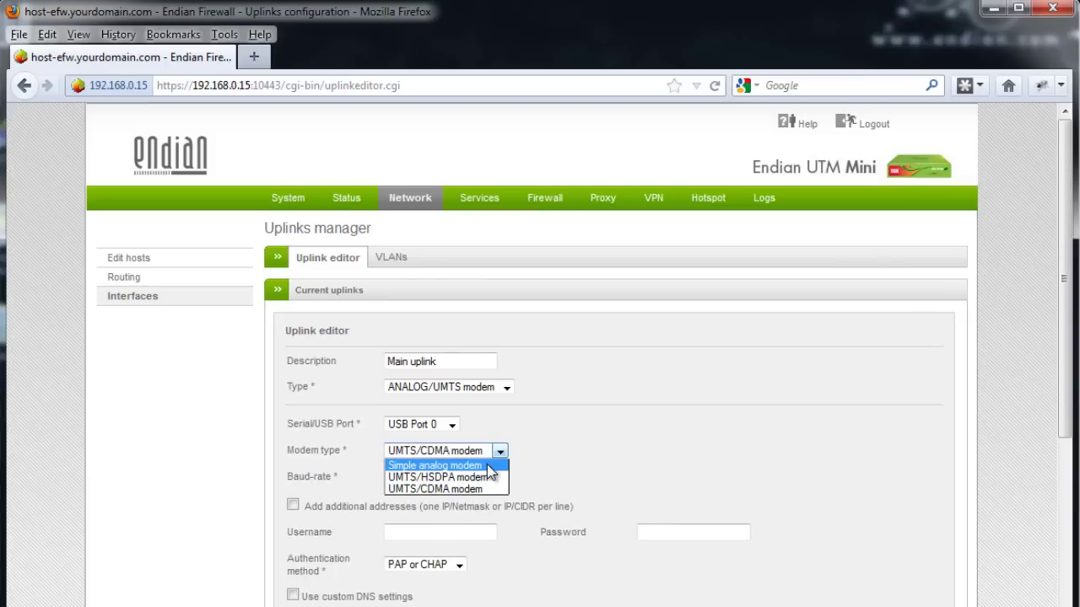
click(488, 478)
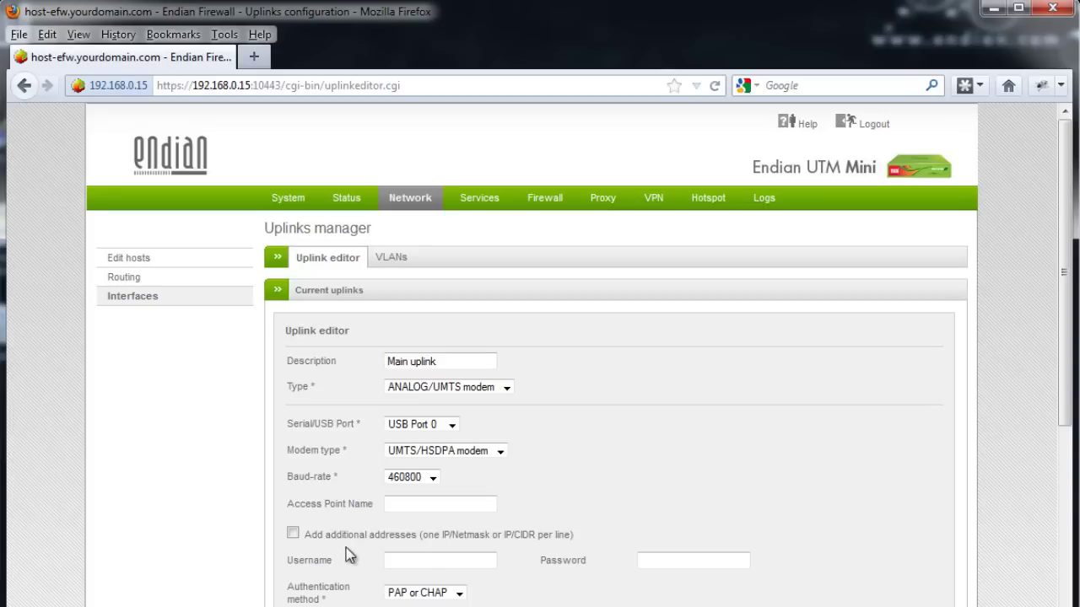
click(393, 505)
Type apn.provider.com as Access Point Name, fixing a typo, then delete it to leave the field empty.
text(a)
key(BackSpace)
text(proveder.com)
click(432, 505)
key(BackSpace)
text(i)
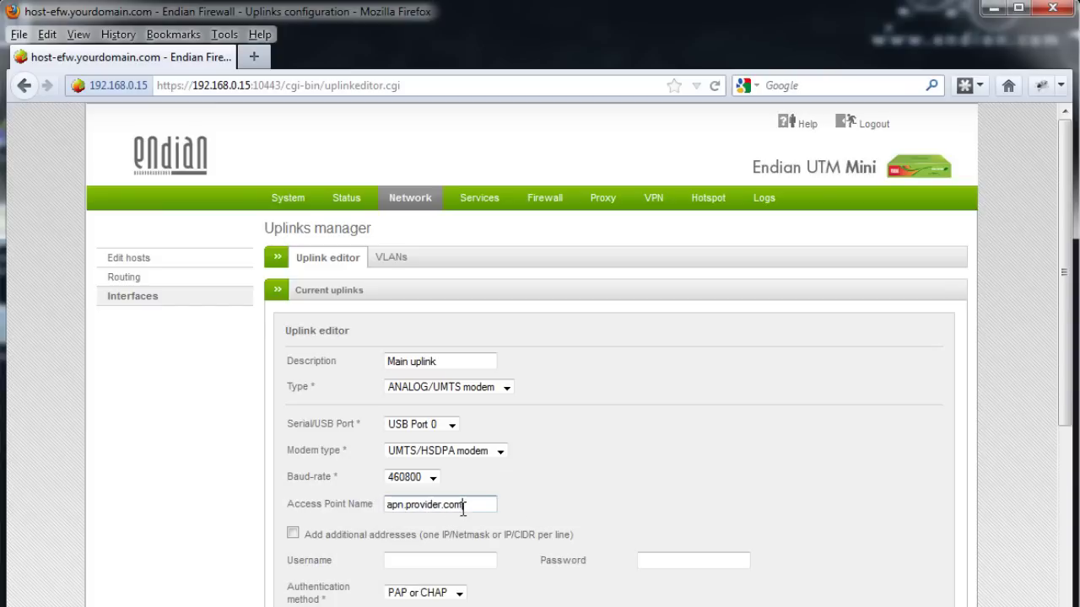
drag(469, 504, 363, 511)
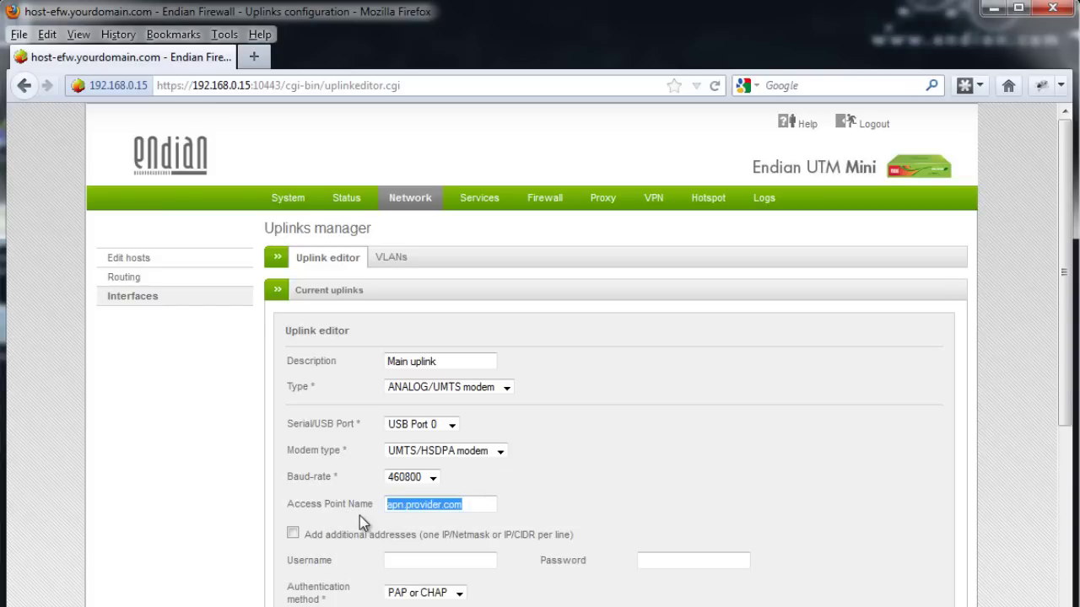
key(BackSpace)
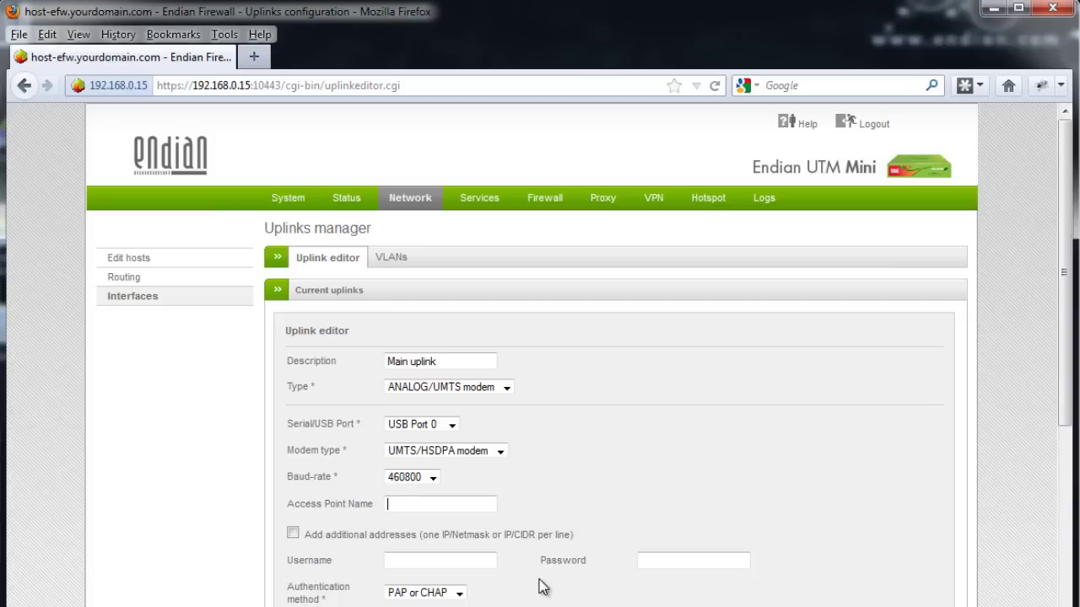
Set the Main uplink modem type to UMTS/CDMA modem and check the username and password fields.
click(689, 562)
click(503, 454)
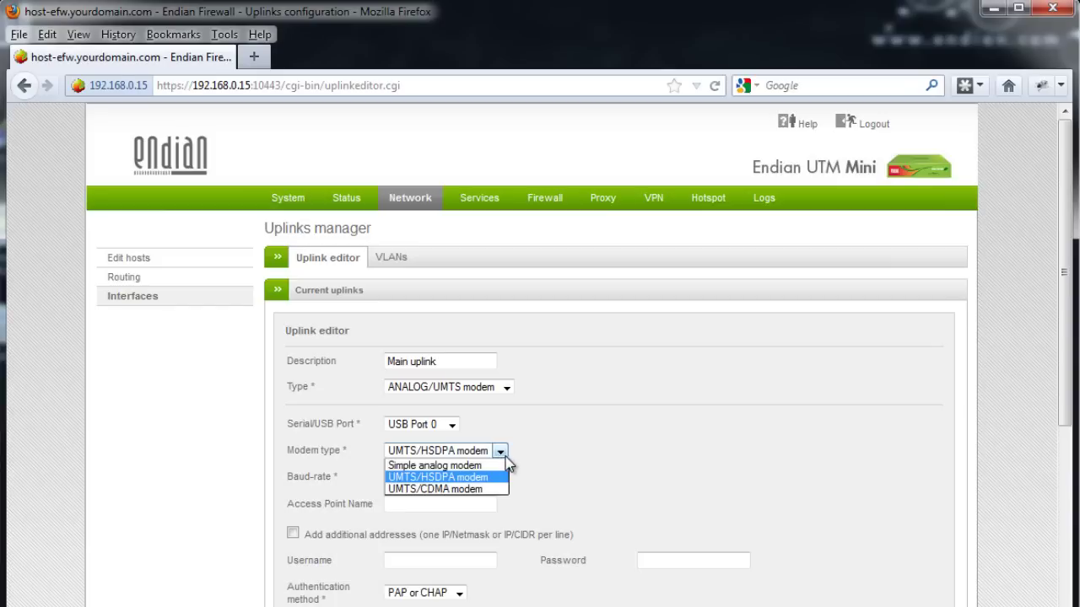
click(489, 489)
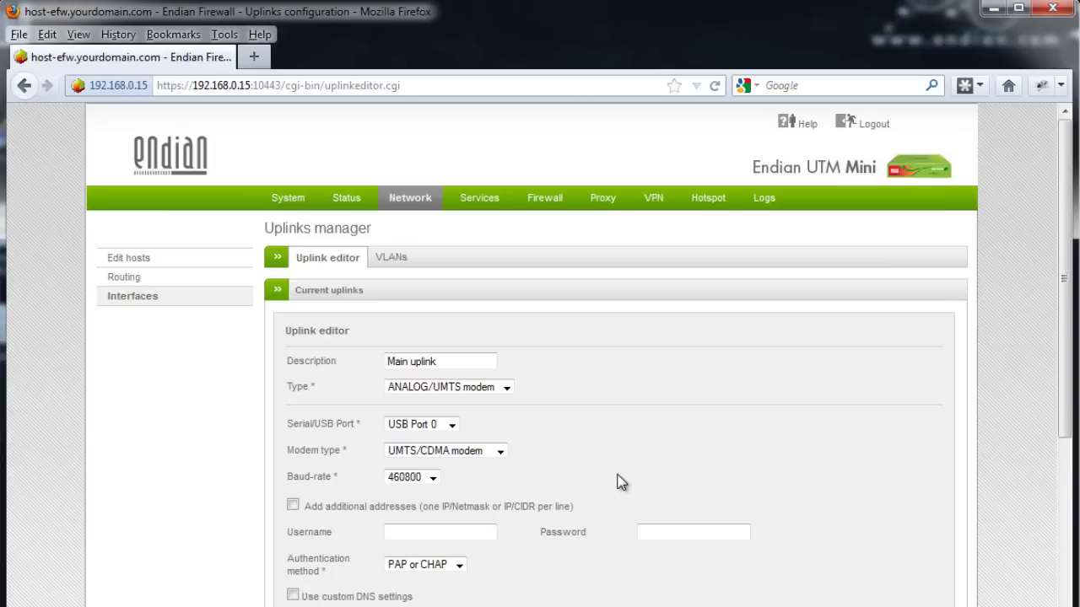
click(431, 535)
click(645, 537)
click(456, 537)
scroll(1064, 420, down, 2)
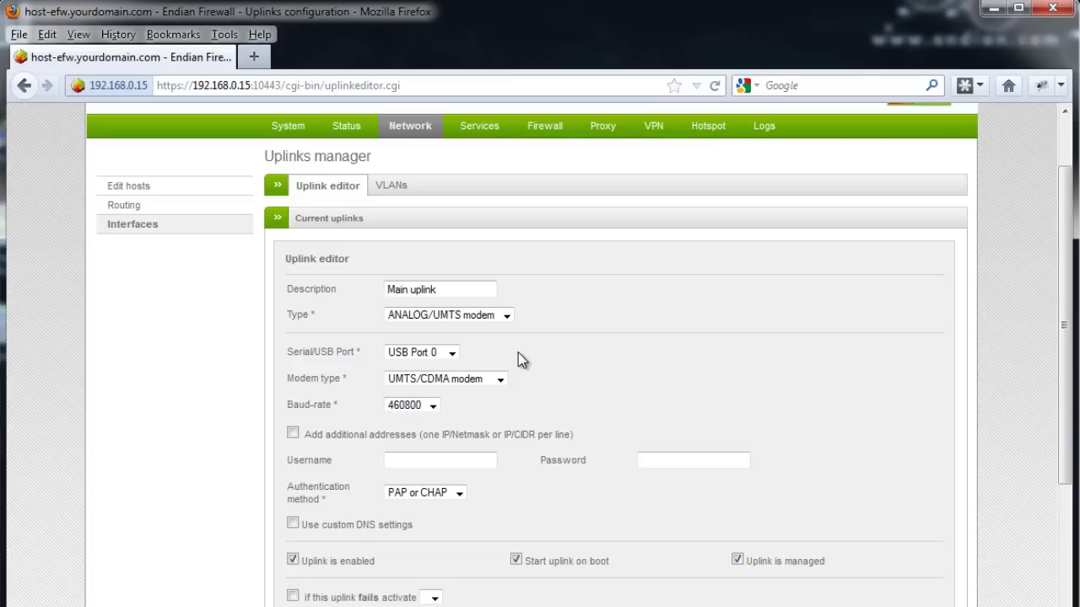
Change the Main uplink type to Gateway and check the default gateway and secondary DNS fields.
click(506, 316)
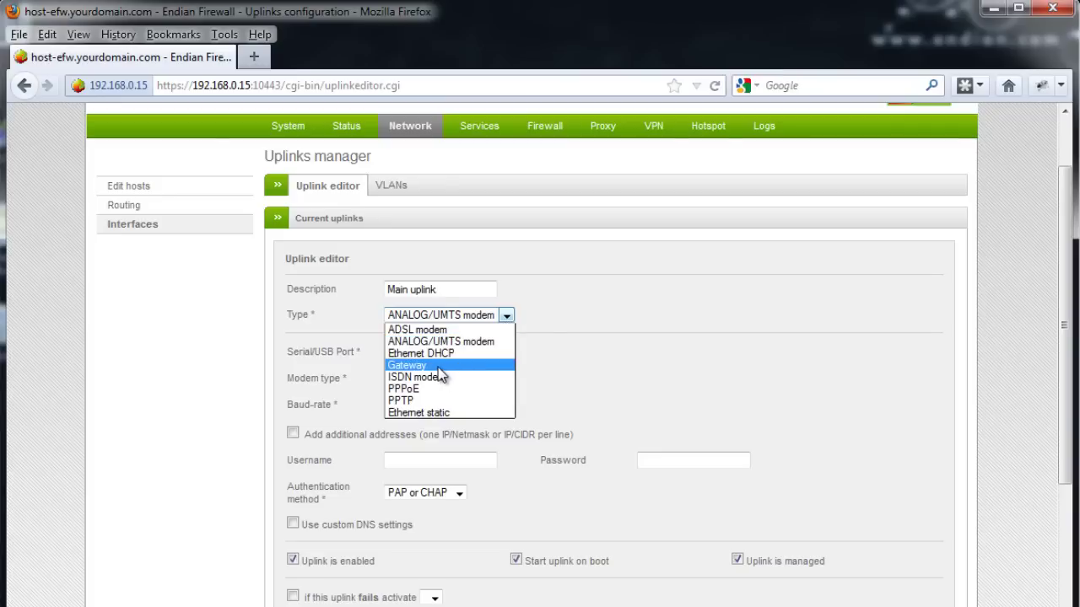
click(438, 367)
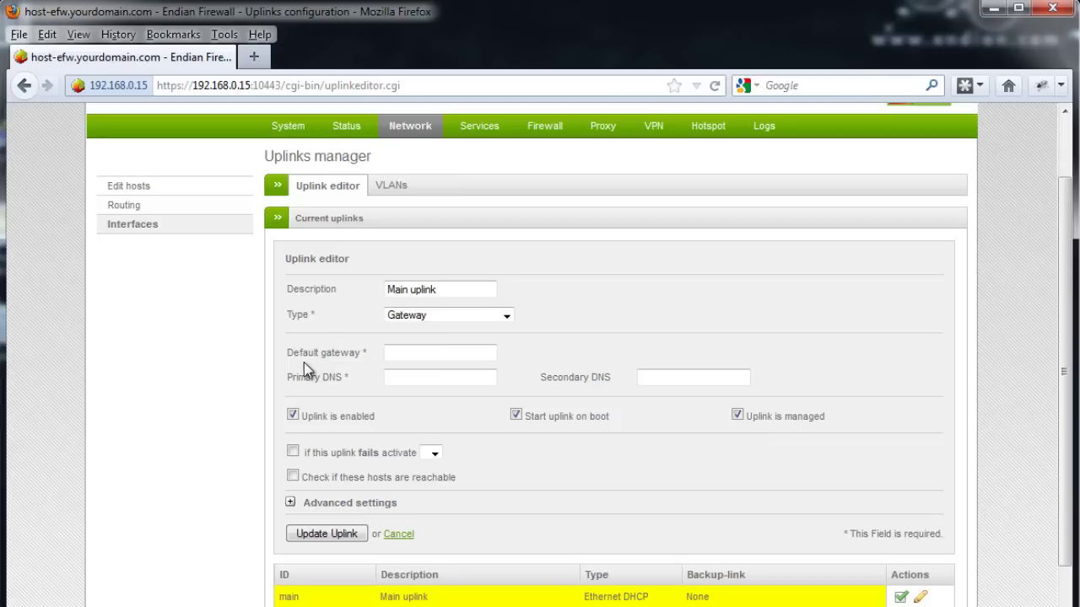
click(399, 354)
click(642, 380)
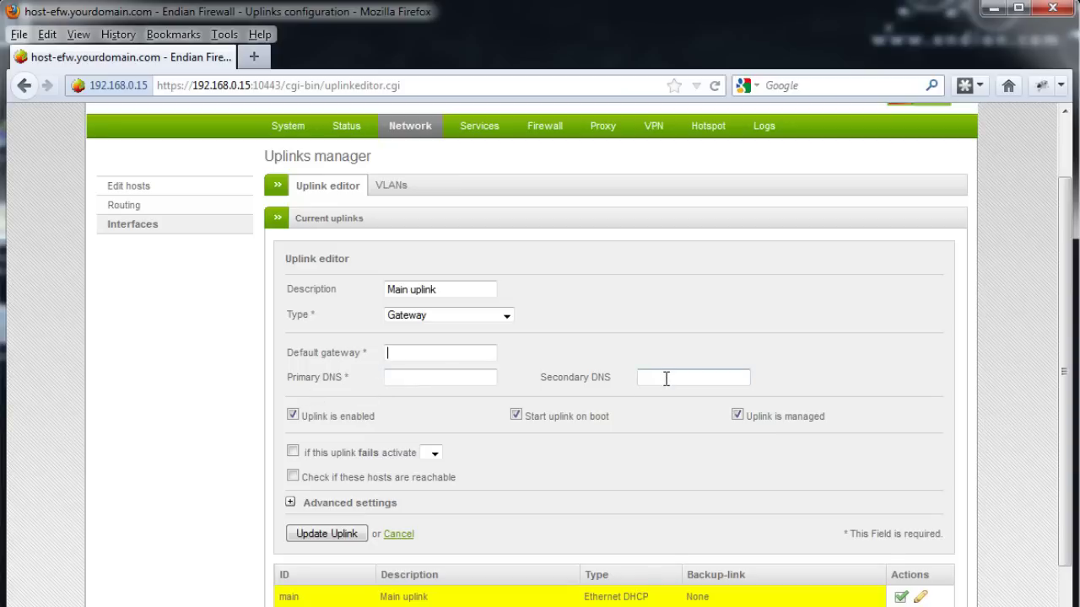